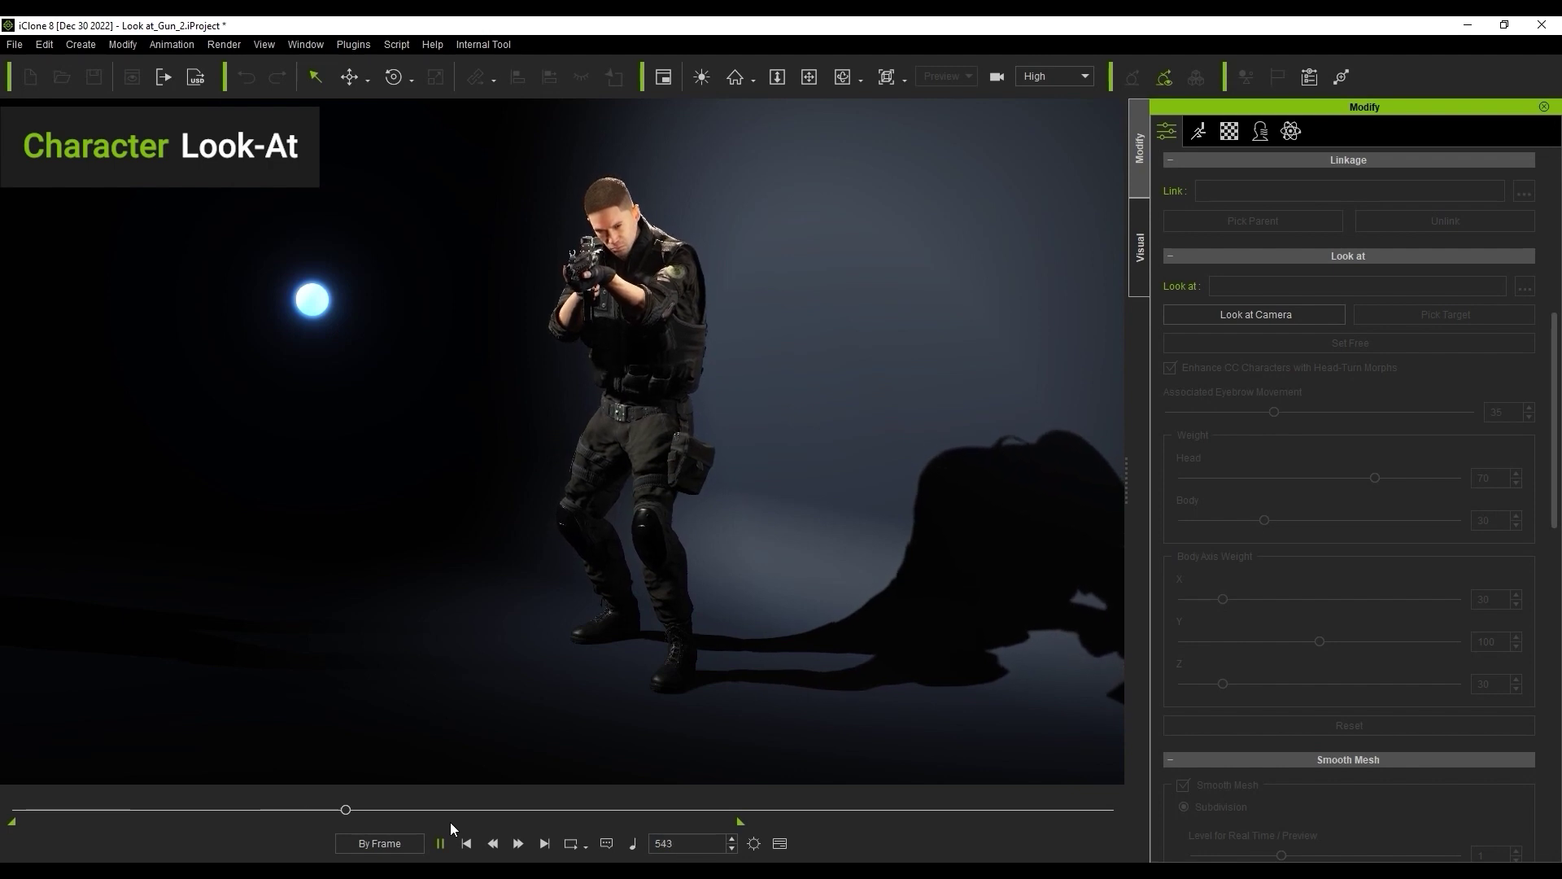
# Step: Make the soldier look at the glowing ball Look at_dummy_ball1
pyautogui.click(587, 510)
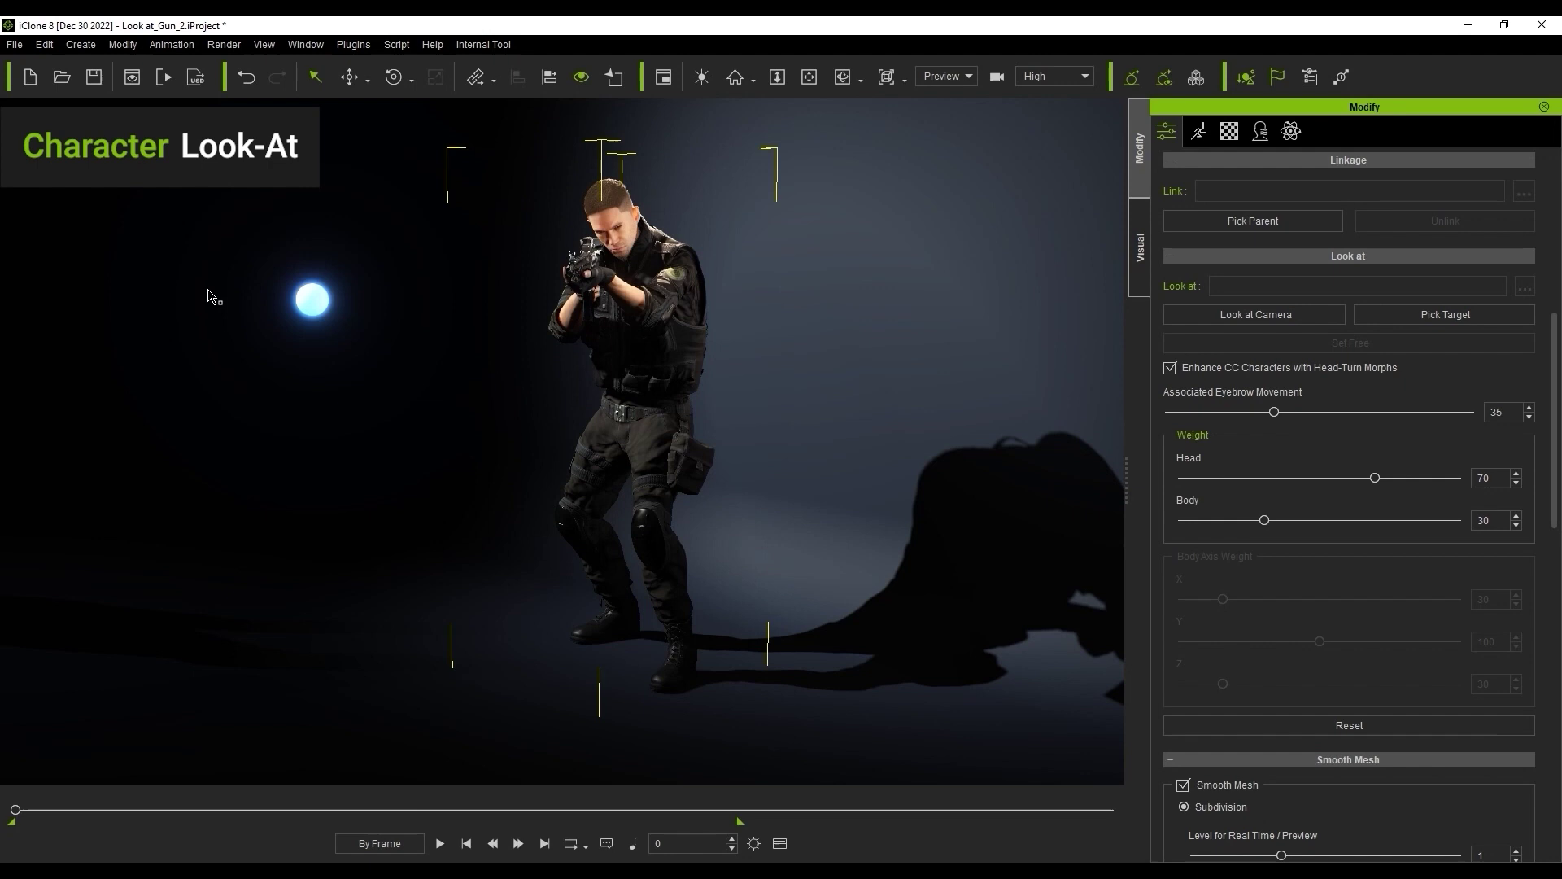
pyautogui.click(1463, 317)
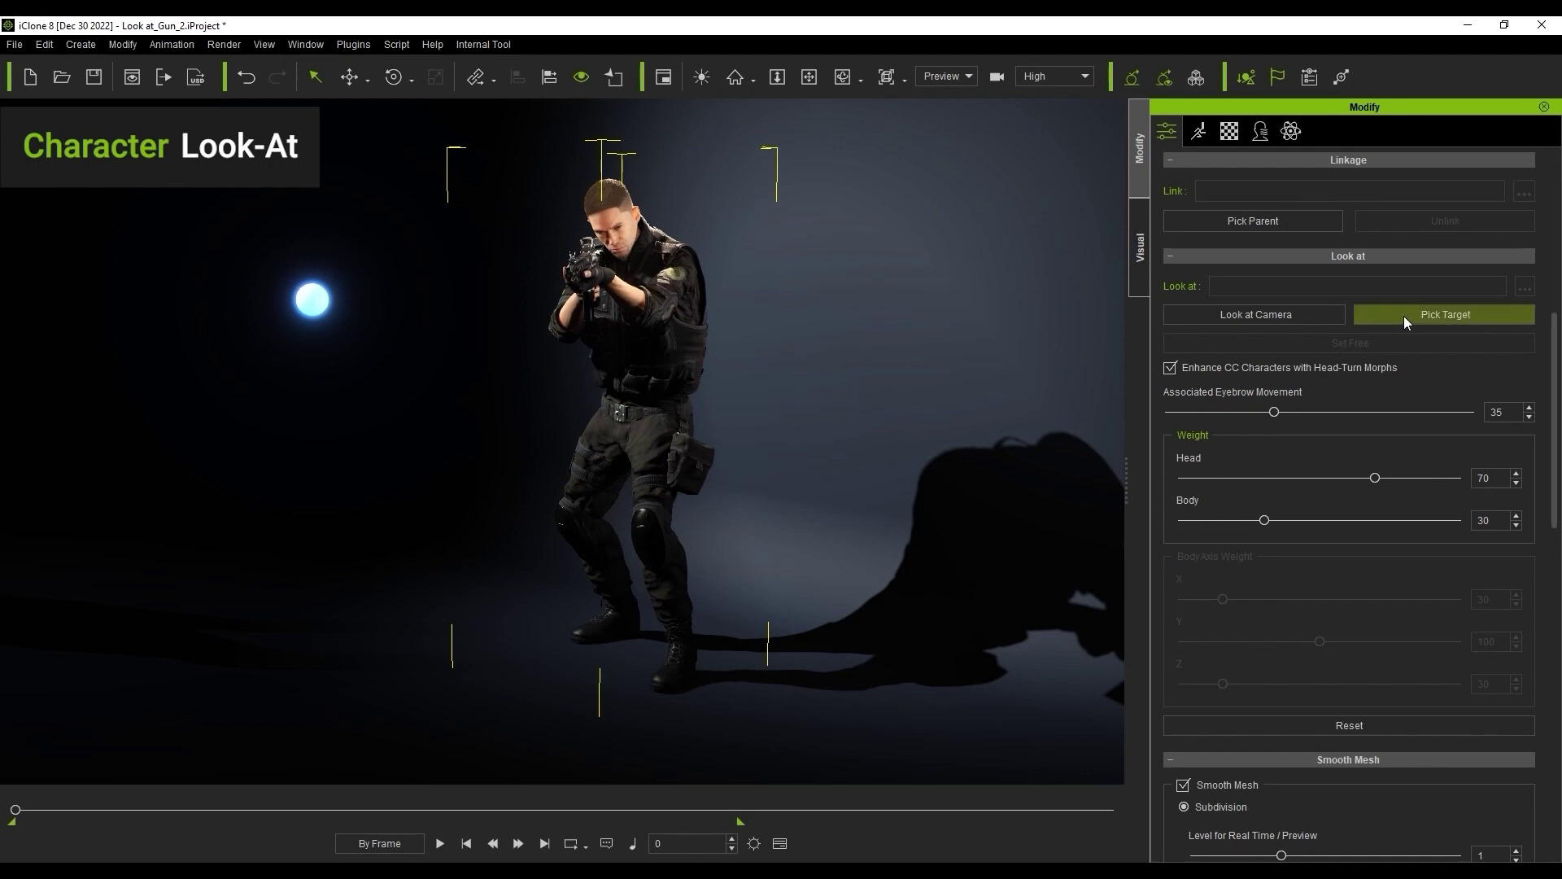
pyautogui.click(311, 301)
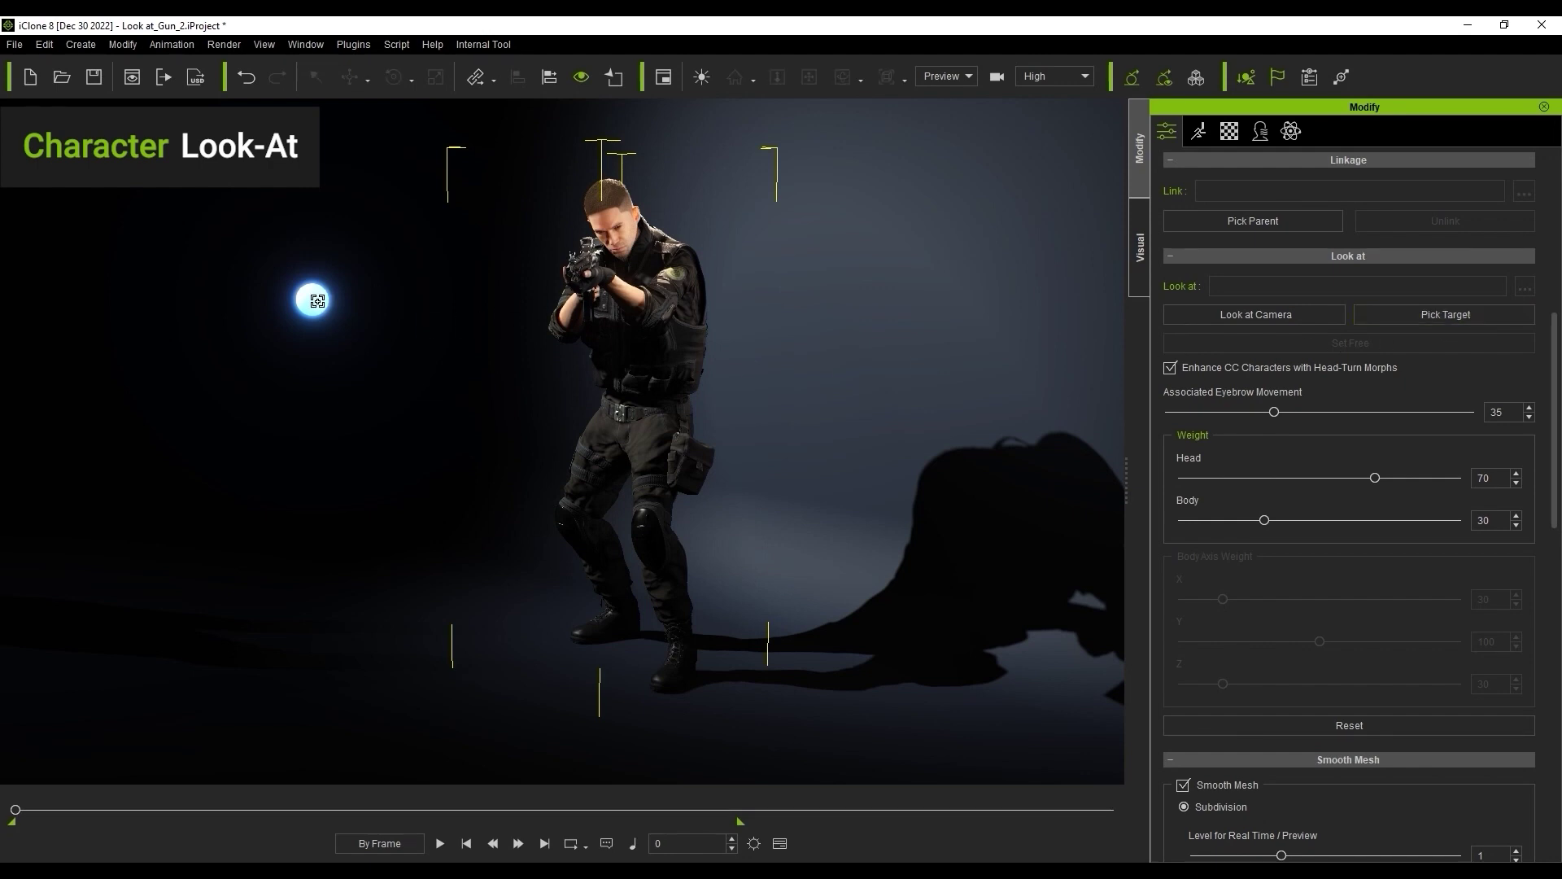
pyautogui.press('w')
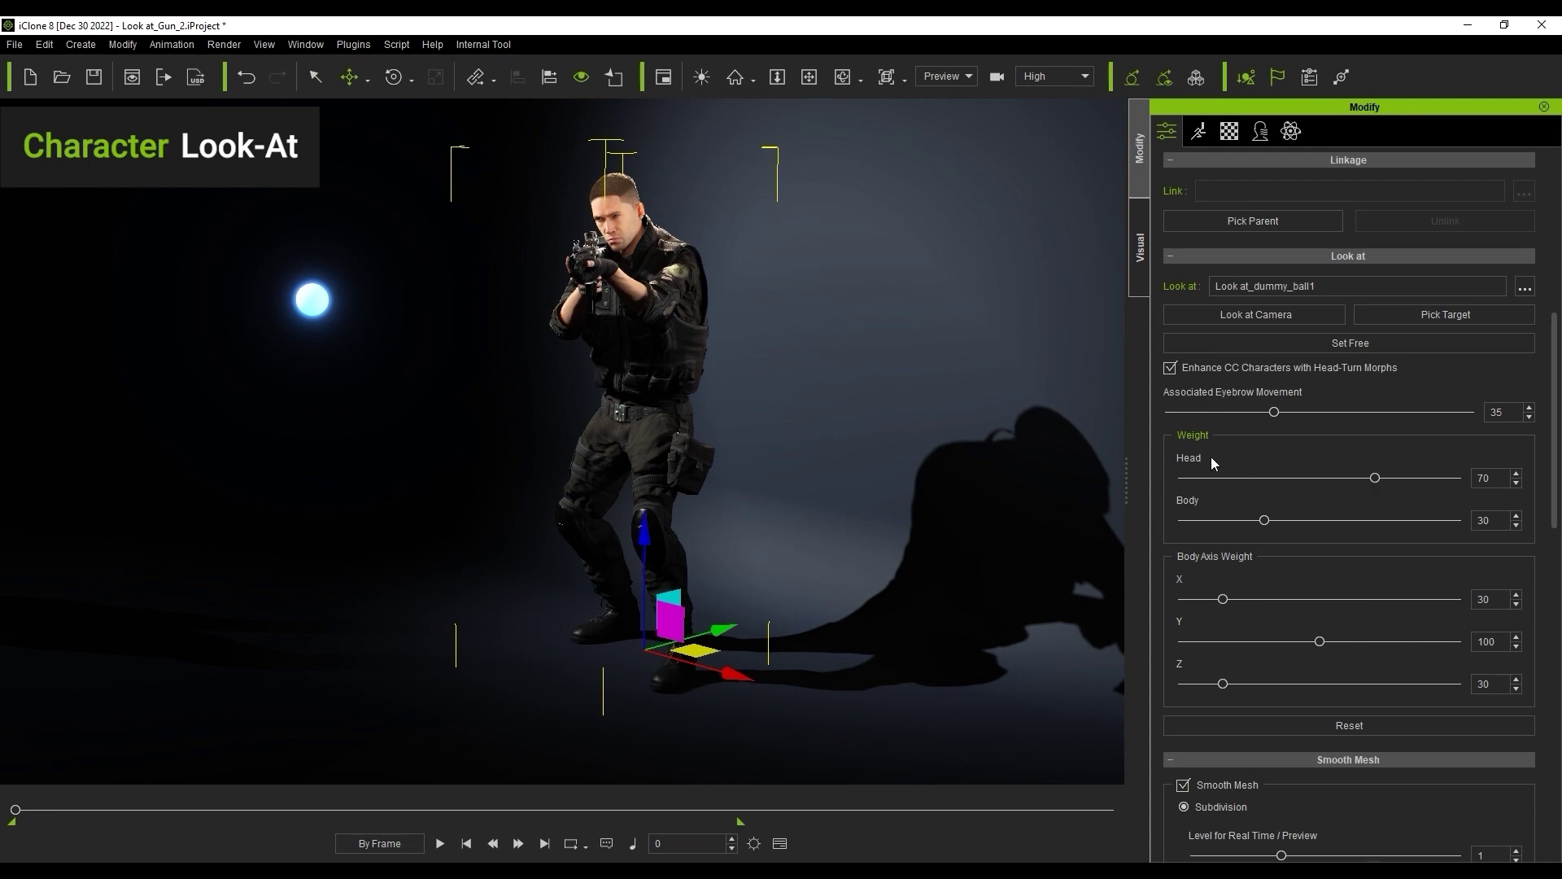
# Step: Set look-at head weight 50 and body weight 80, then move the ball to test the aim
pyautogui.moveTo(1374, 478); pyautogui.dragTo(1320, 480)
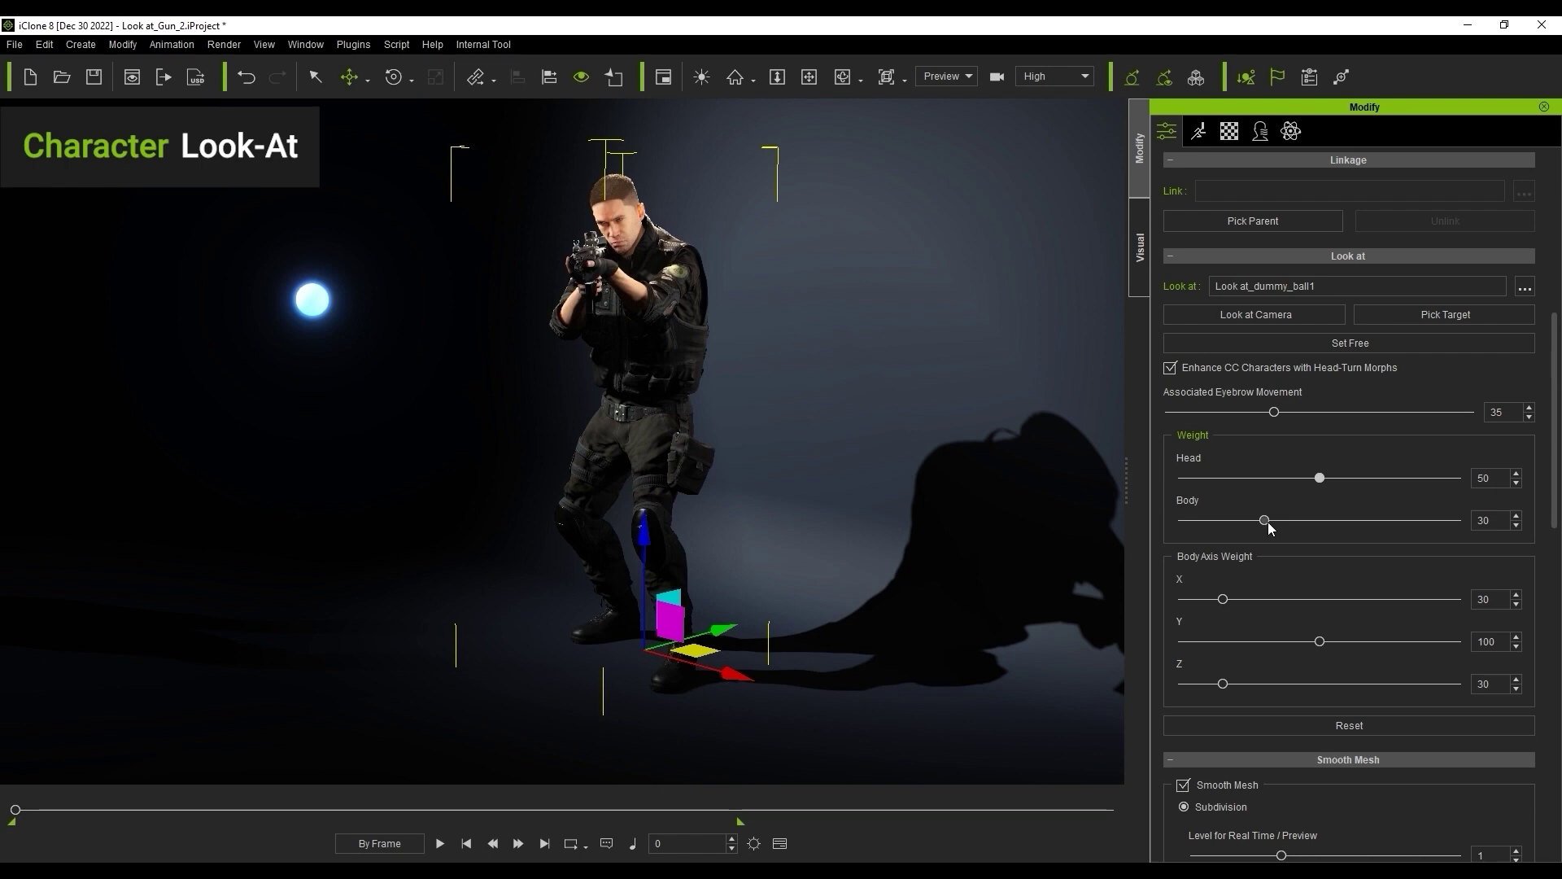
pyautogui.moveTo(1267, 520); pyautogui.dragTo(1405, 524)
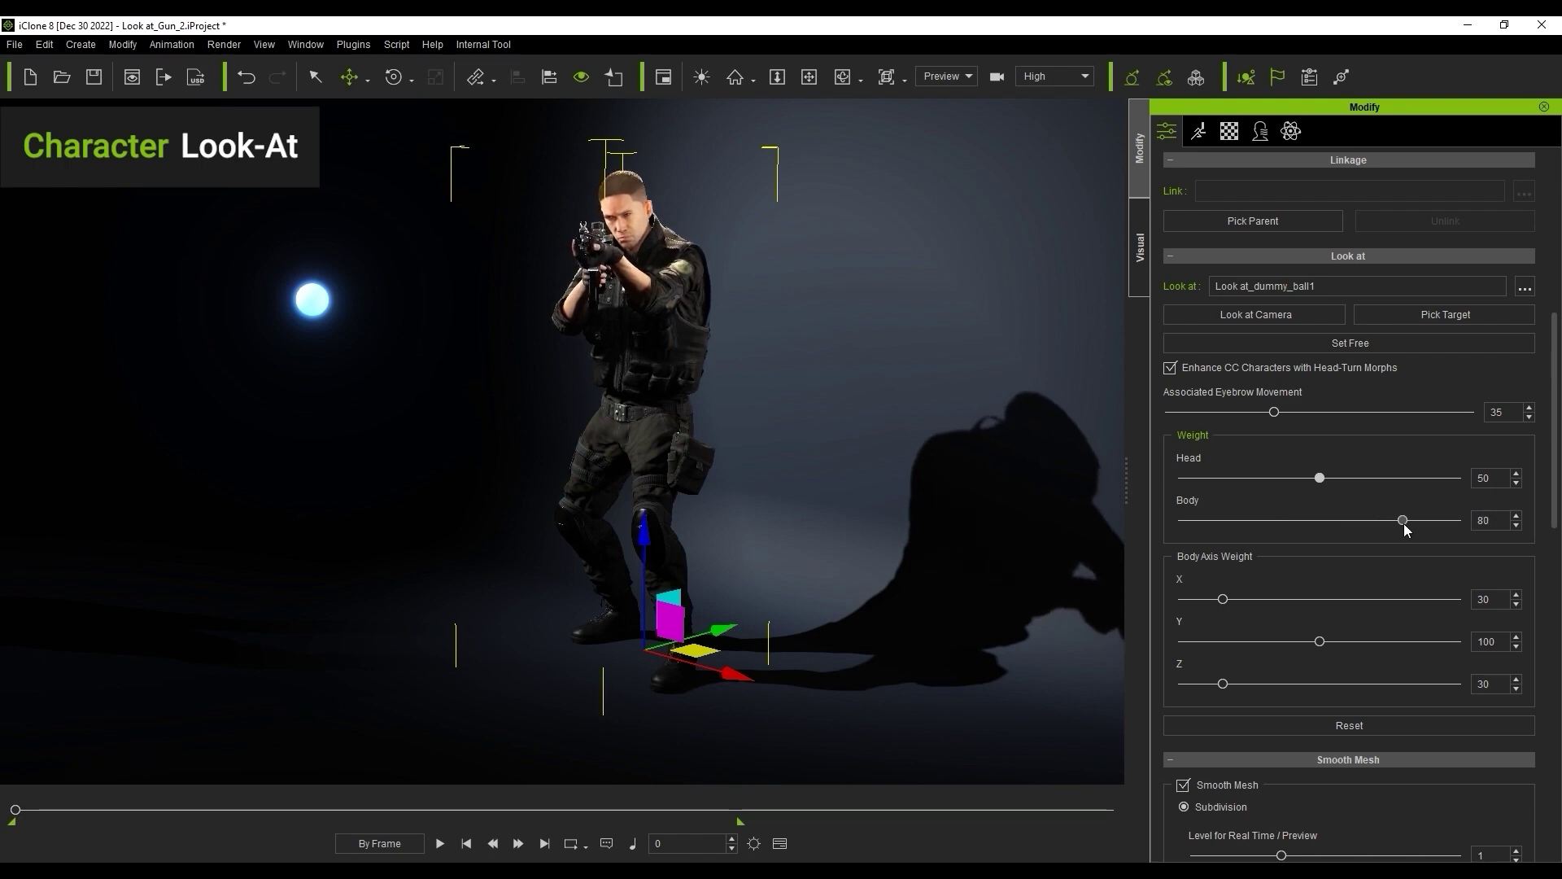
pyautogui.click(328, 301)
pyautogui.moveTo(342, 264); pyautogui.dragTo(279, 466)
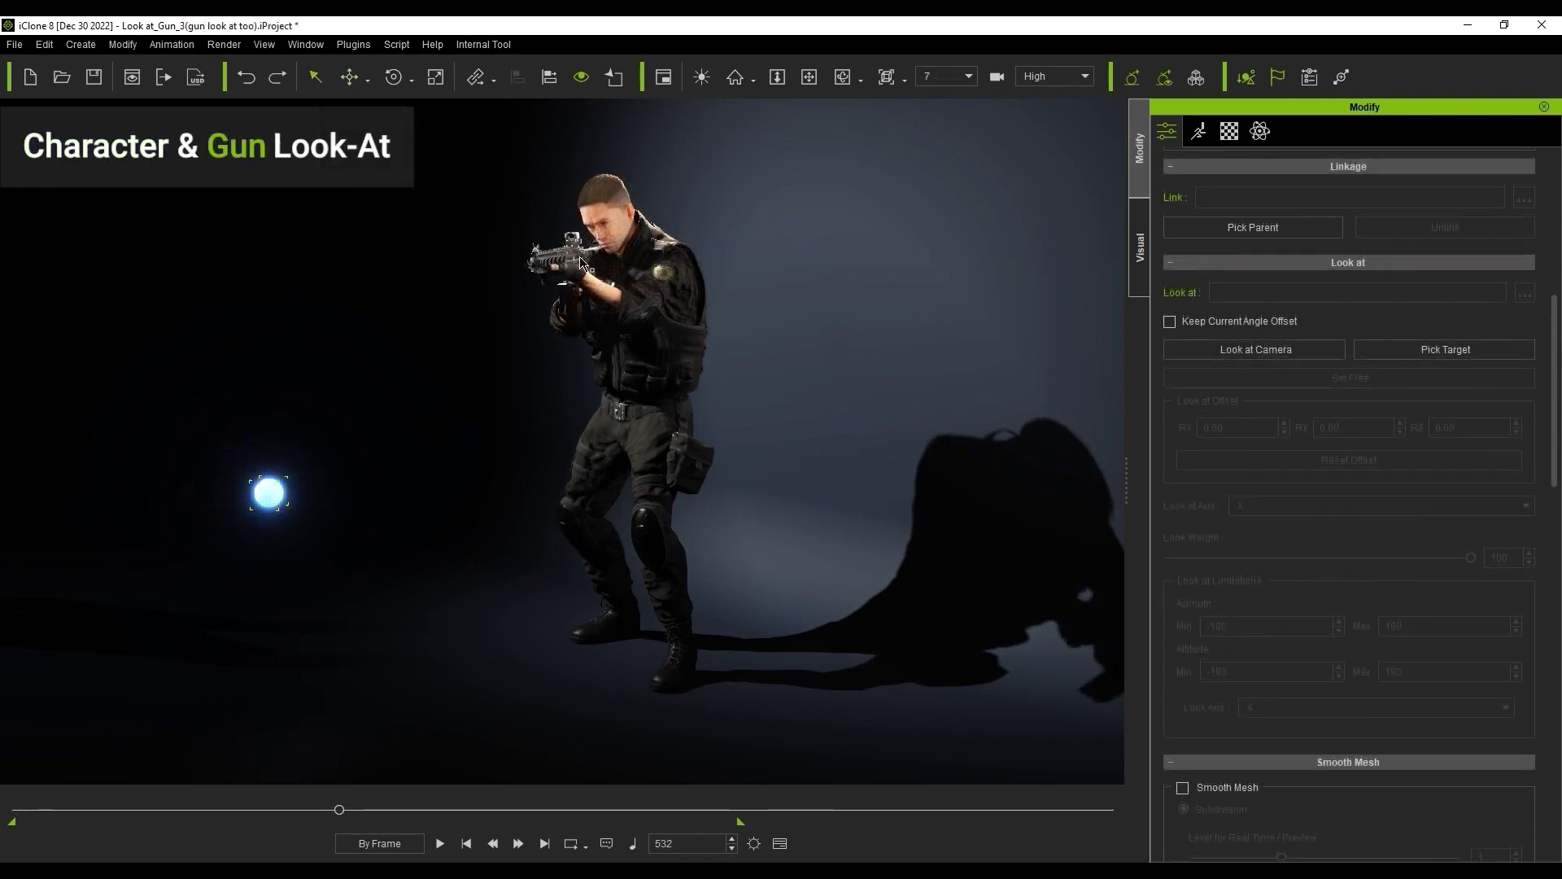
# Step: Select the rifle, preview its motion to about frame 870, and return to frame 0
pyautogui.click(580, 262)
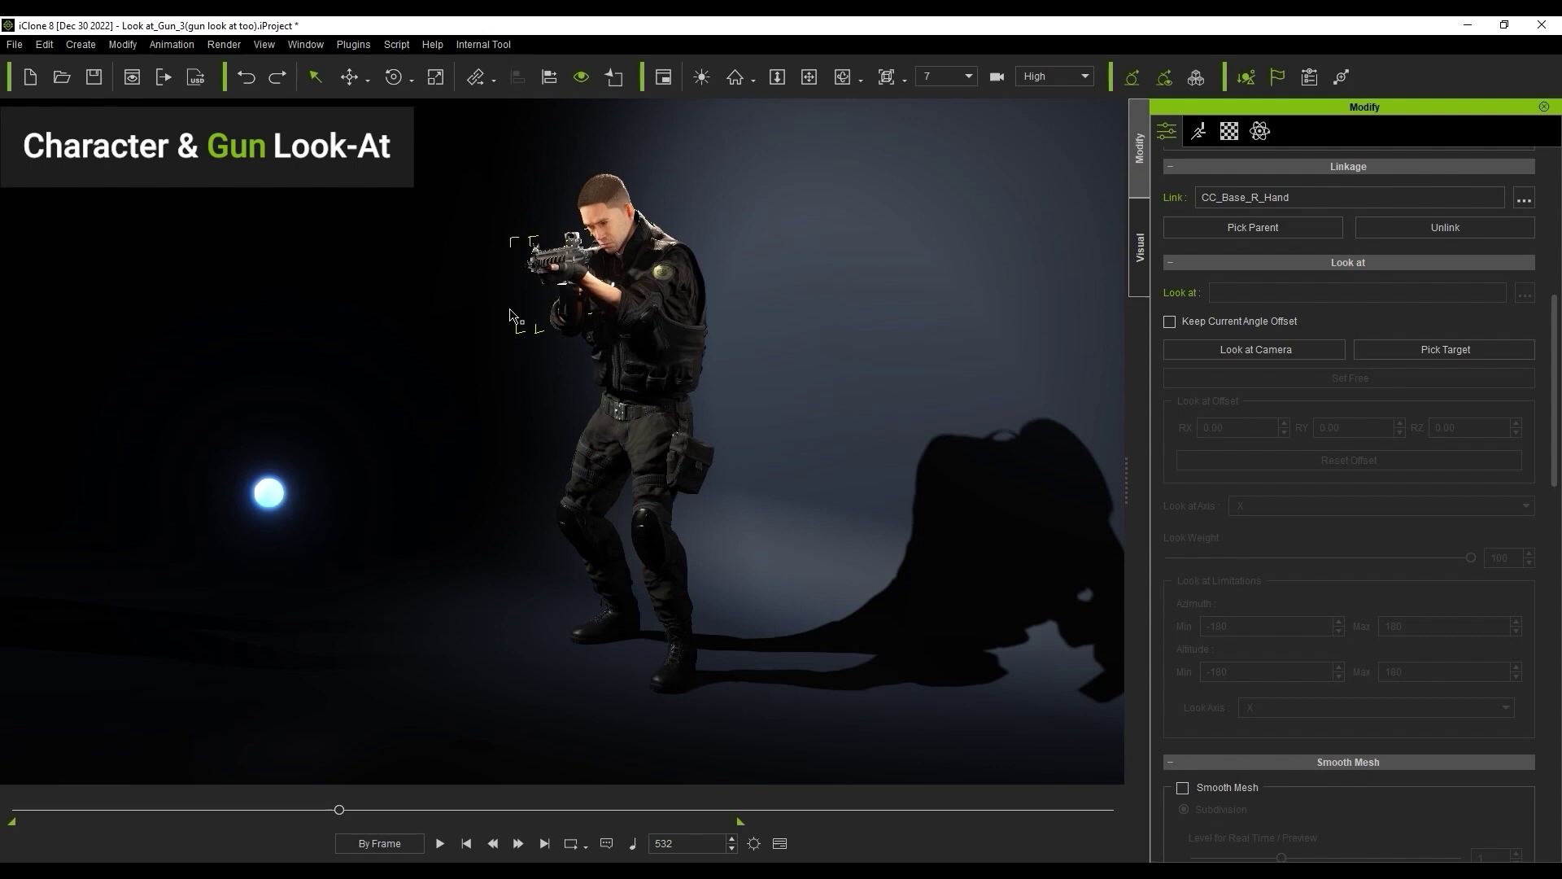
pyautogui.moveTo(340, 810); pyautogui.dragTo(423, 808)
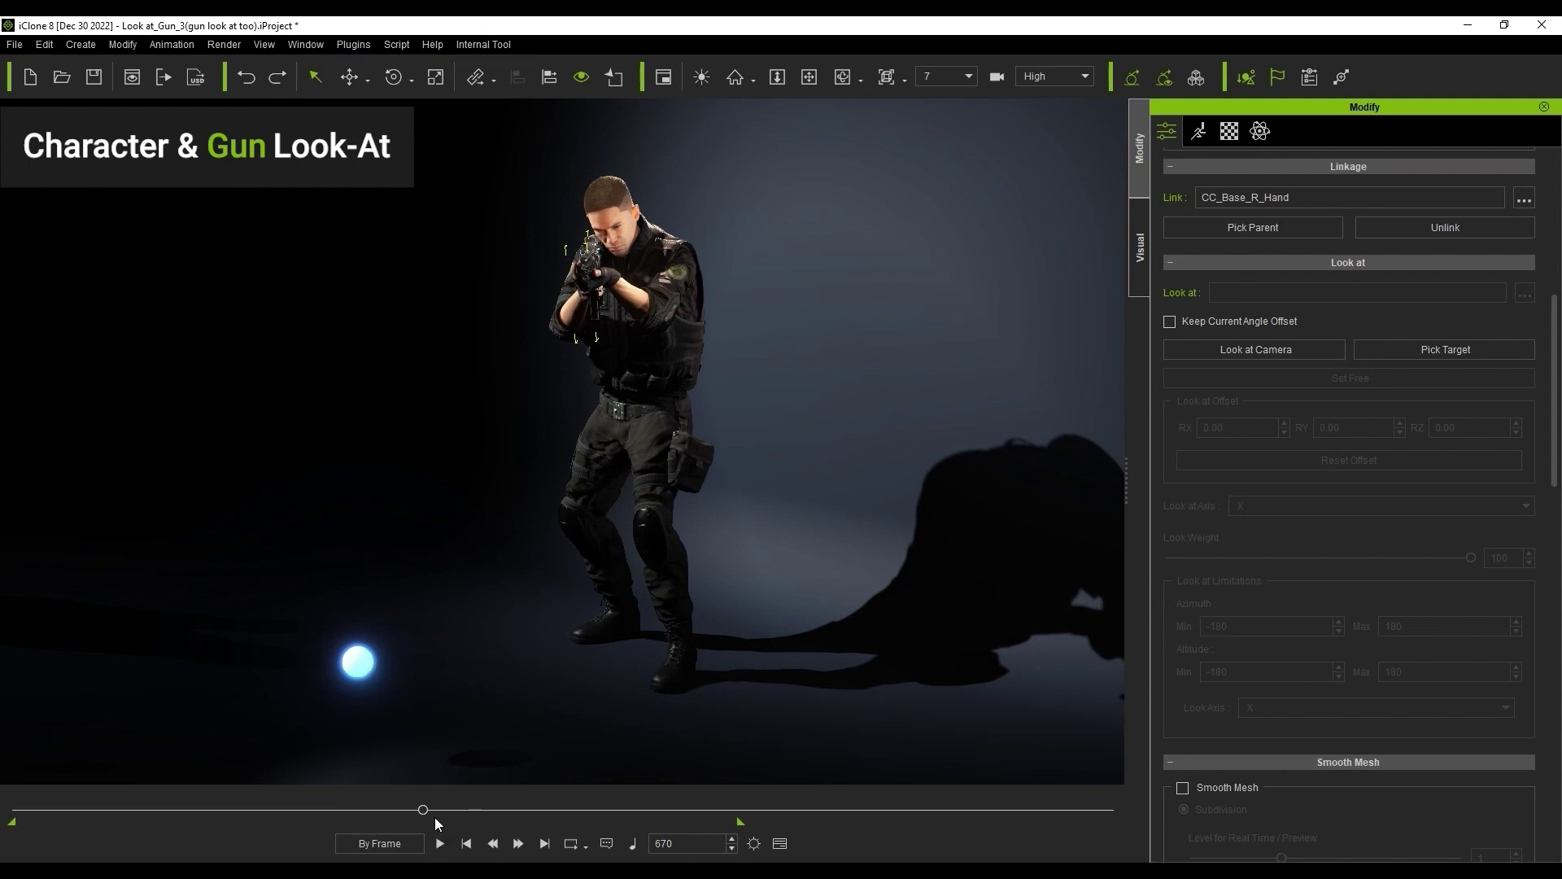
pyautogui.moveTo(424, 810); pyautogui.dragTo(585, 809)
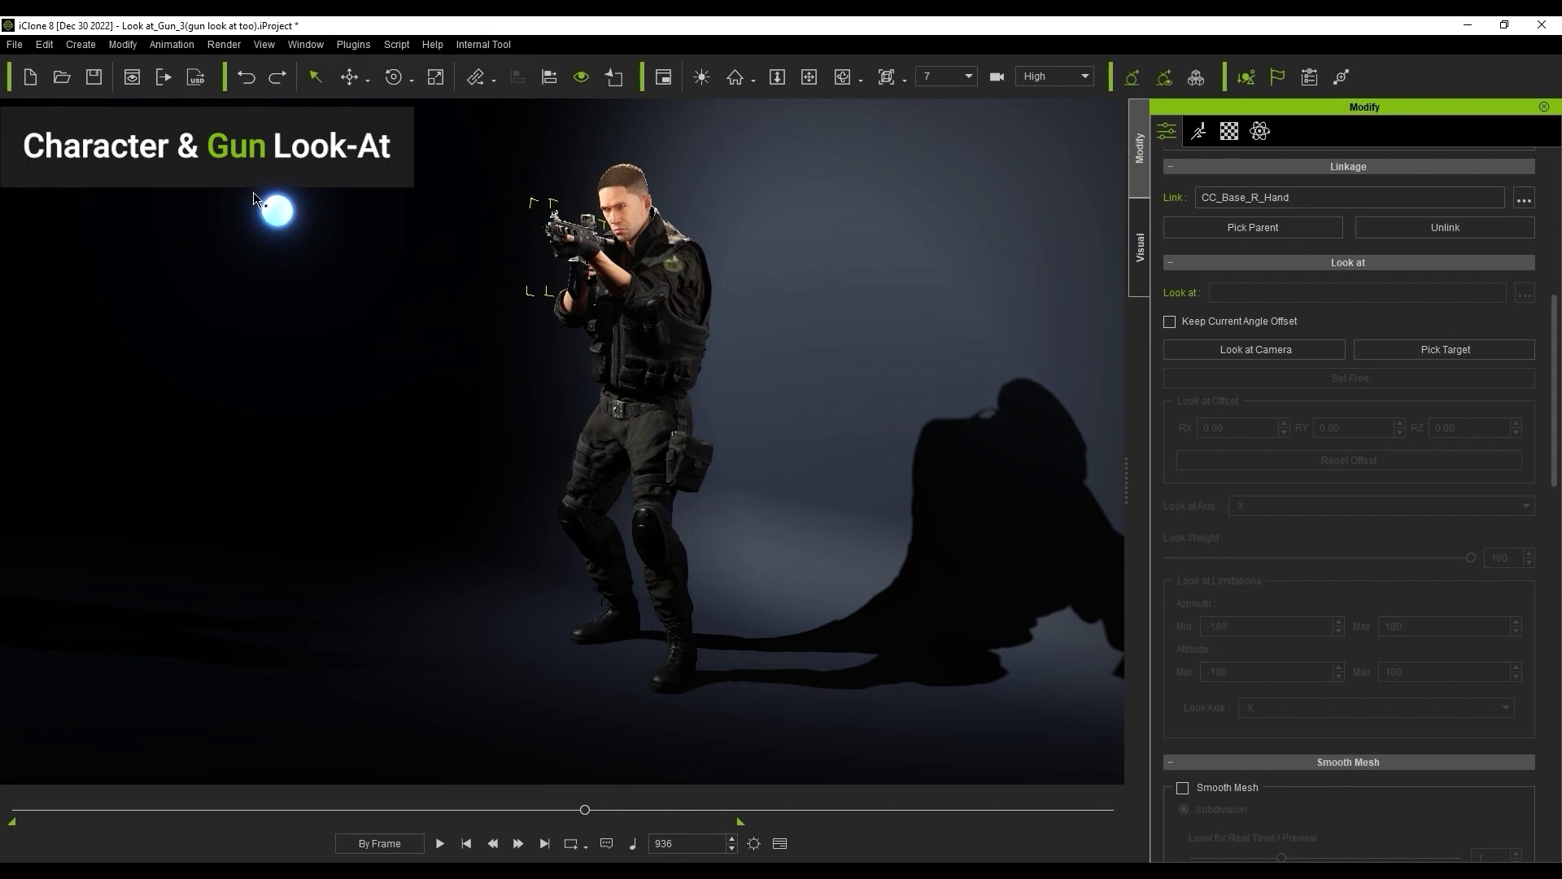
pyautogui.click(466, 843)
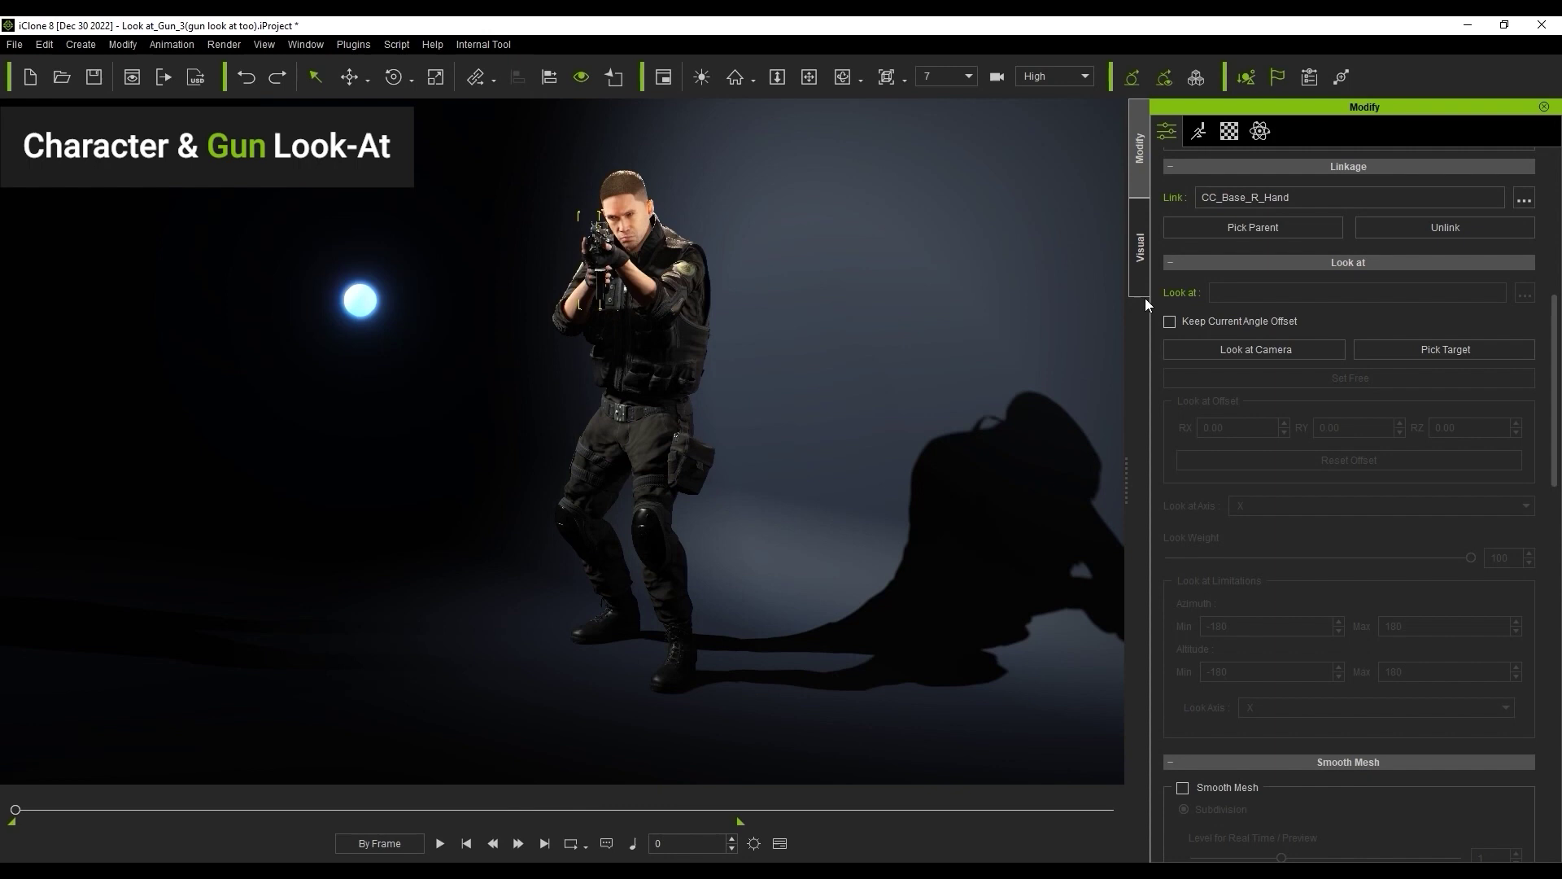
pyautogui.click(1439, 350)
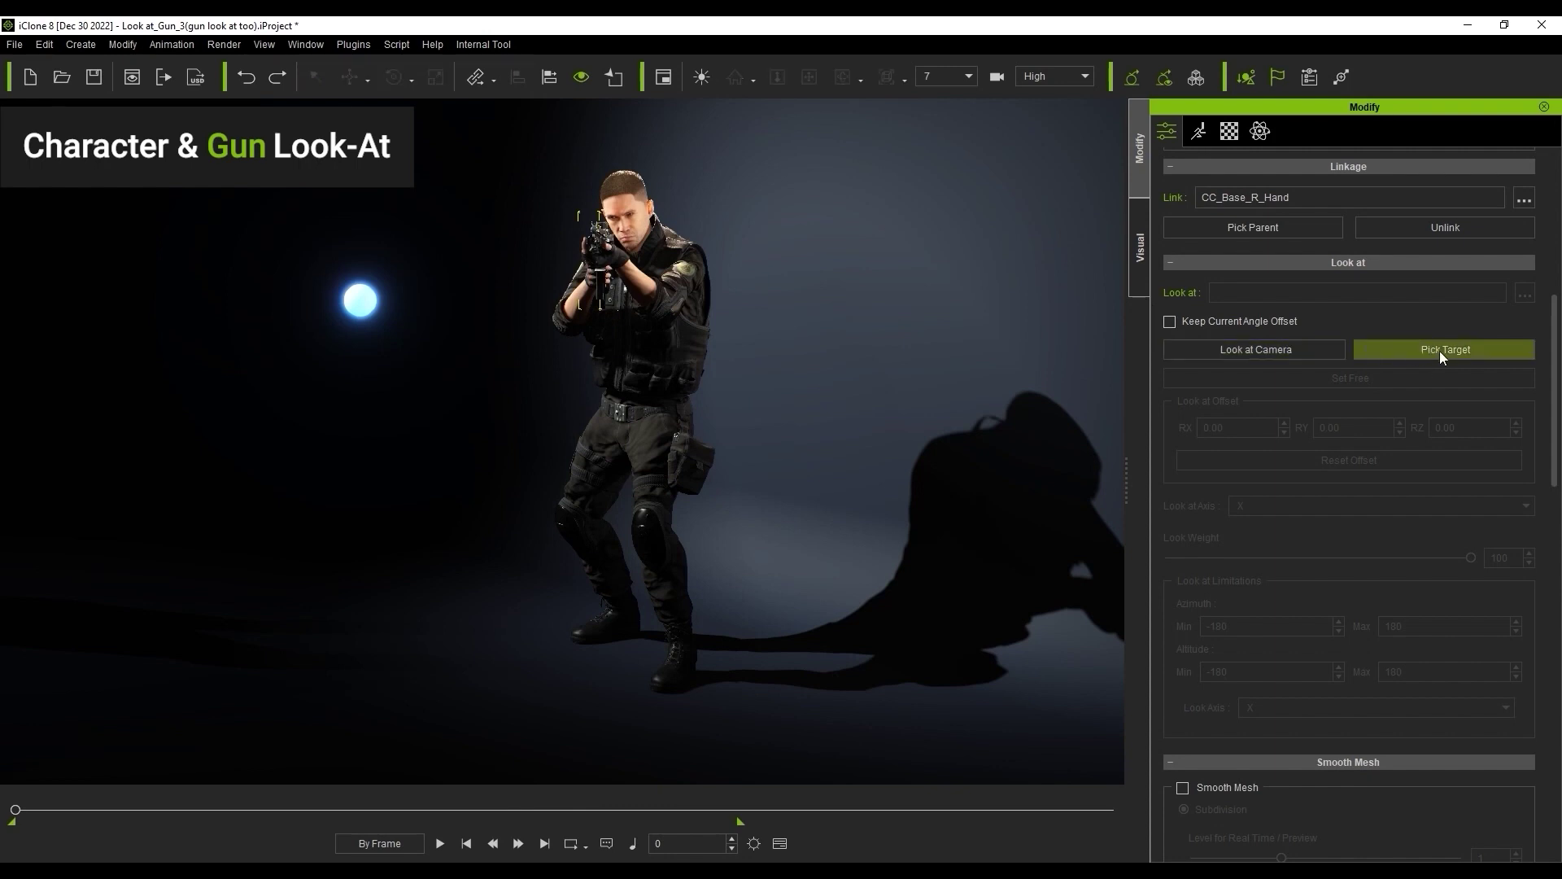
# Step: Aim the rifle at Look at_dummy_ball_puppet1 with limitation look axis Z, then scrub to check
pyautogui.click(366, 294)
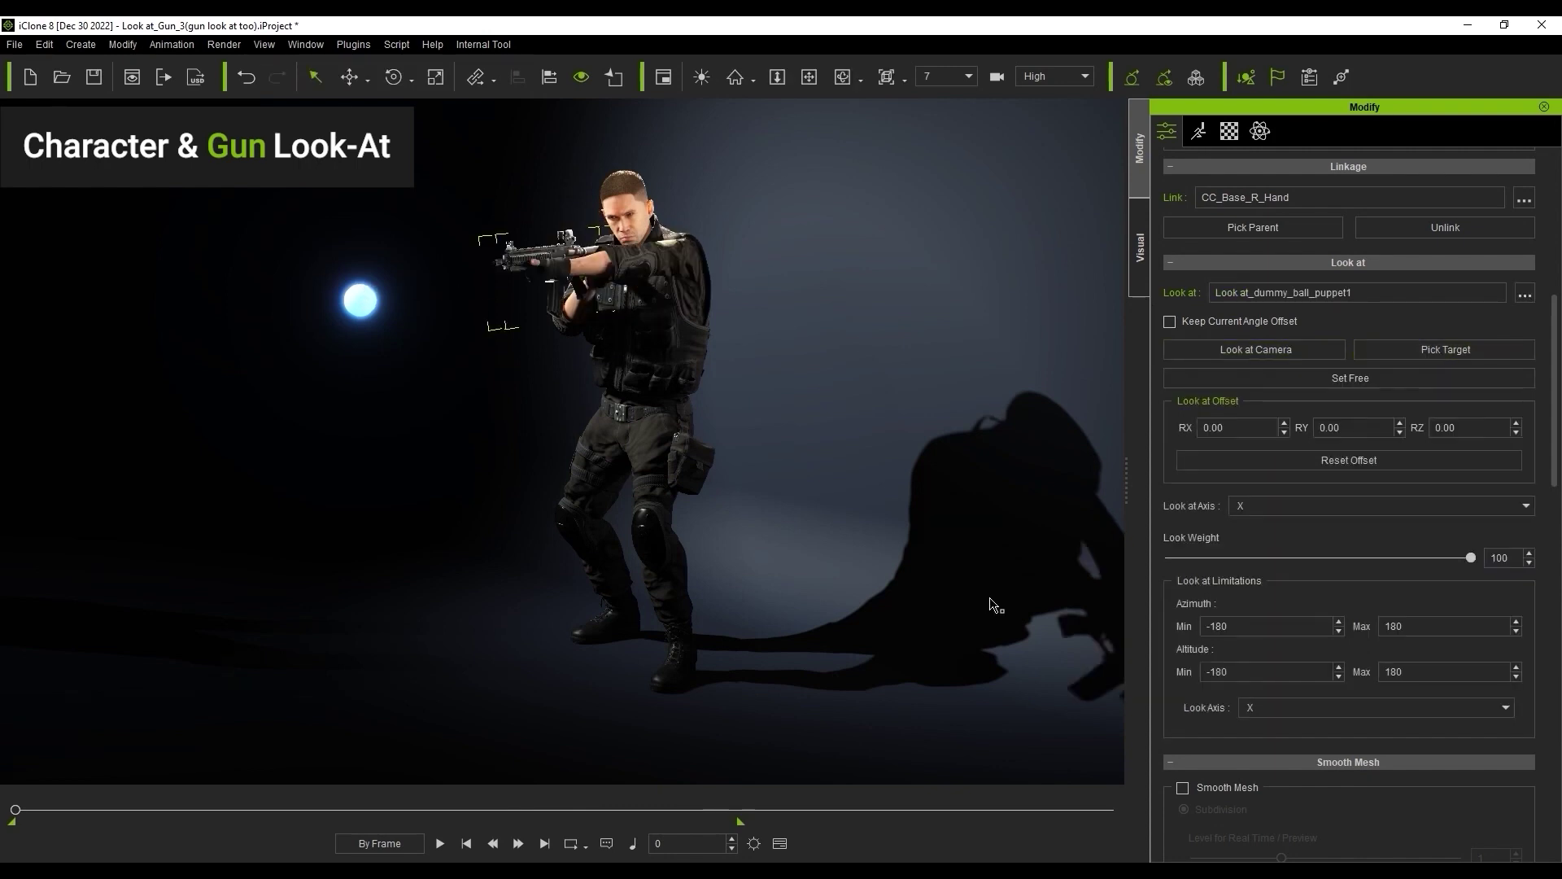
pyautogui.click(1276, 710)
pyautogui.click(1271, 744)
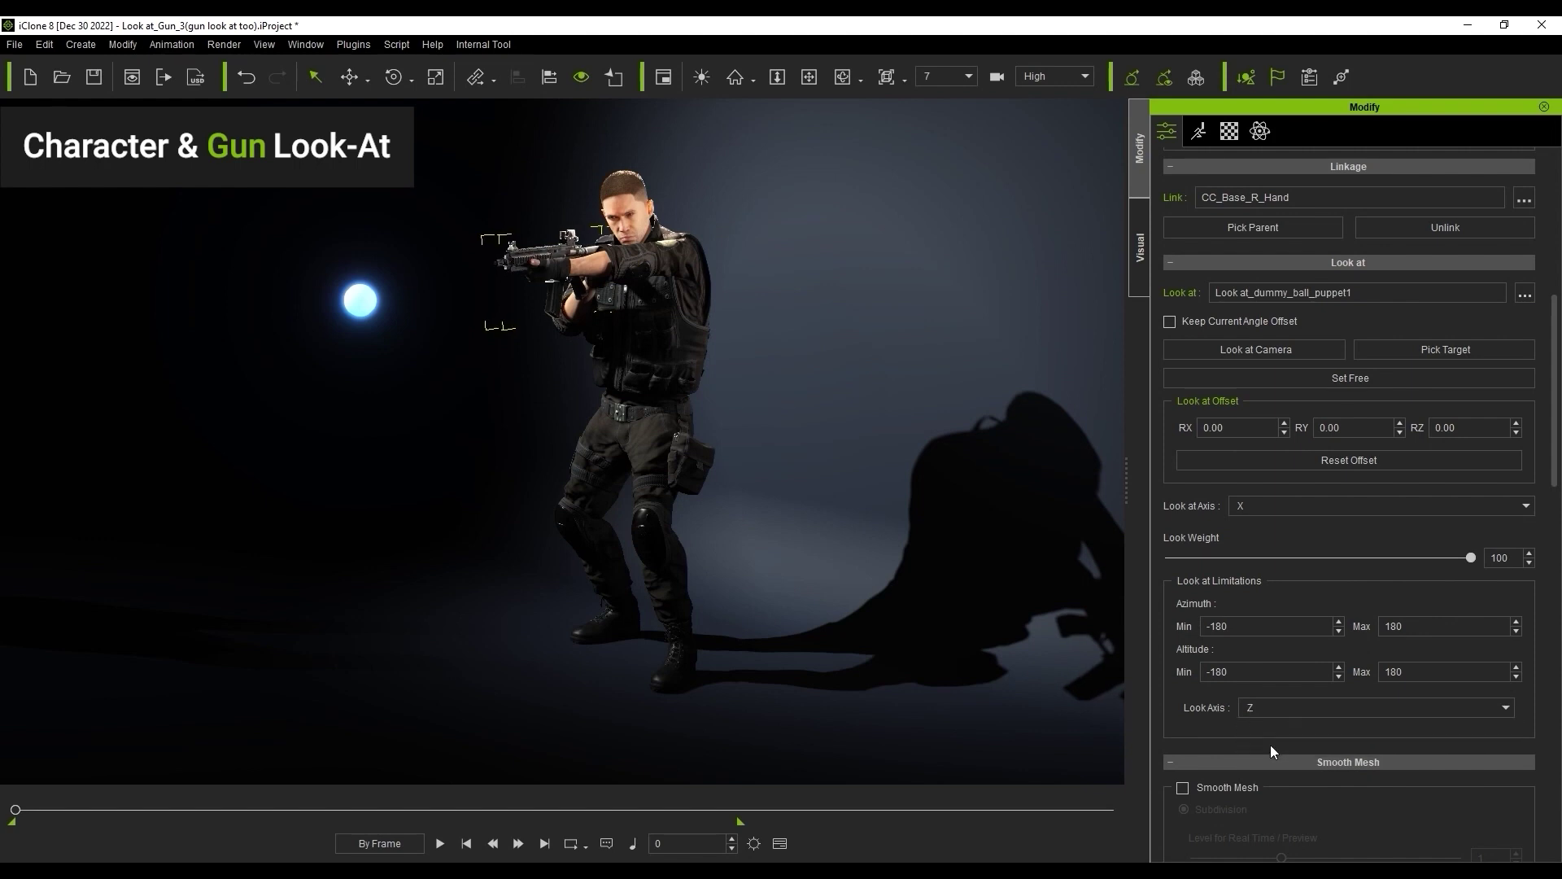
pyautogui.moveTo(45, 813); pyautogui.dragTo(135, 804)
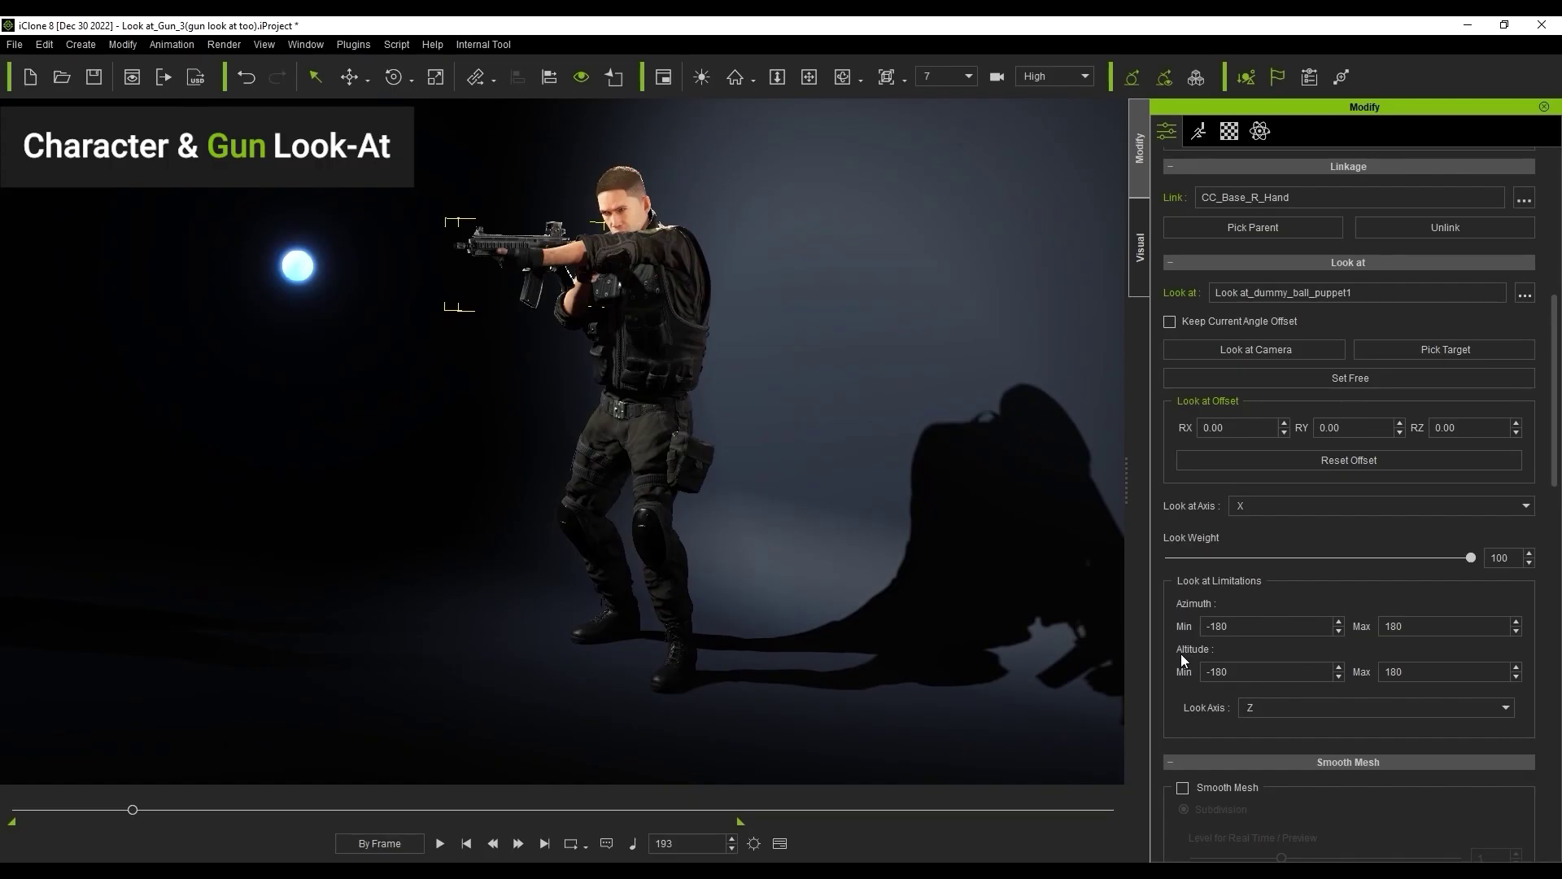
# Step: Set the gun's Azimuth Min limit to 0
pyautogui.click(1224, 626)
pyautogui.write('0')
pyautogui.press('Return')
pyautogui.press('Home')
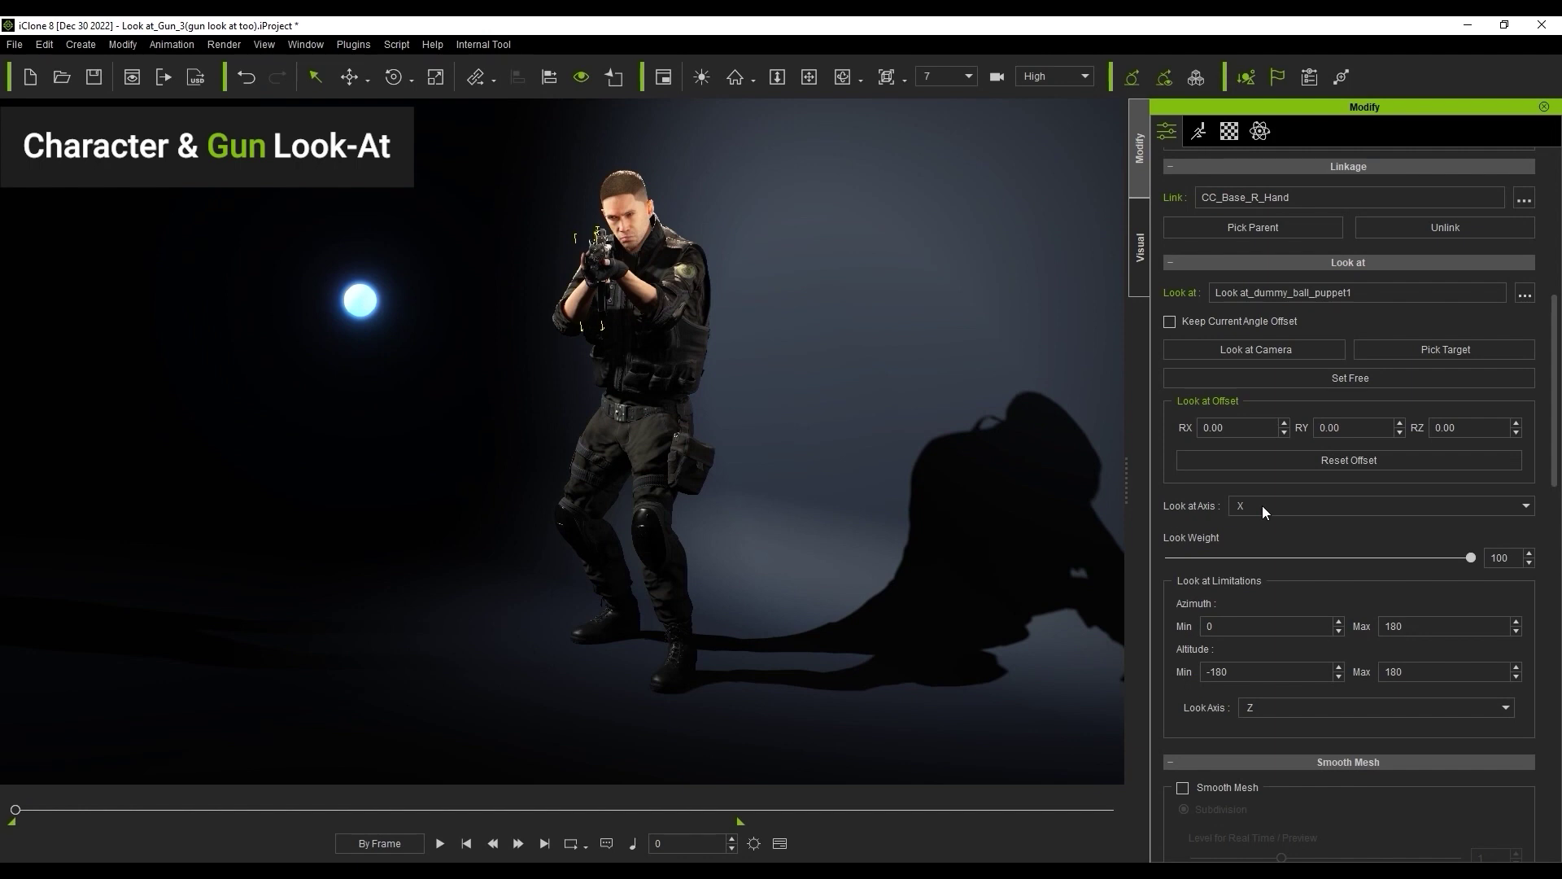
# Step: Change the look-at axis to Y, set altitude limits 10 and -10, and play the preview
pyautogui.click(1262, 505)
pyautogui.click(1246, 529)
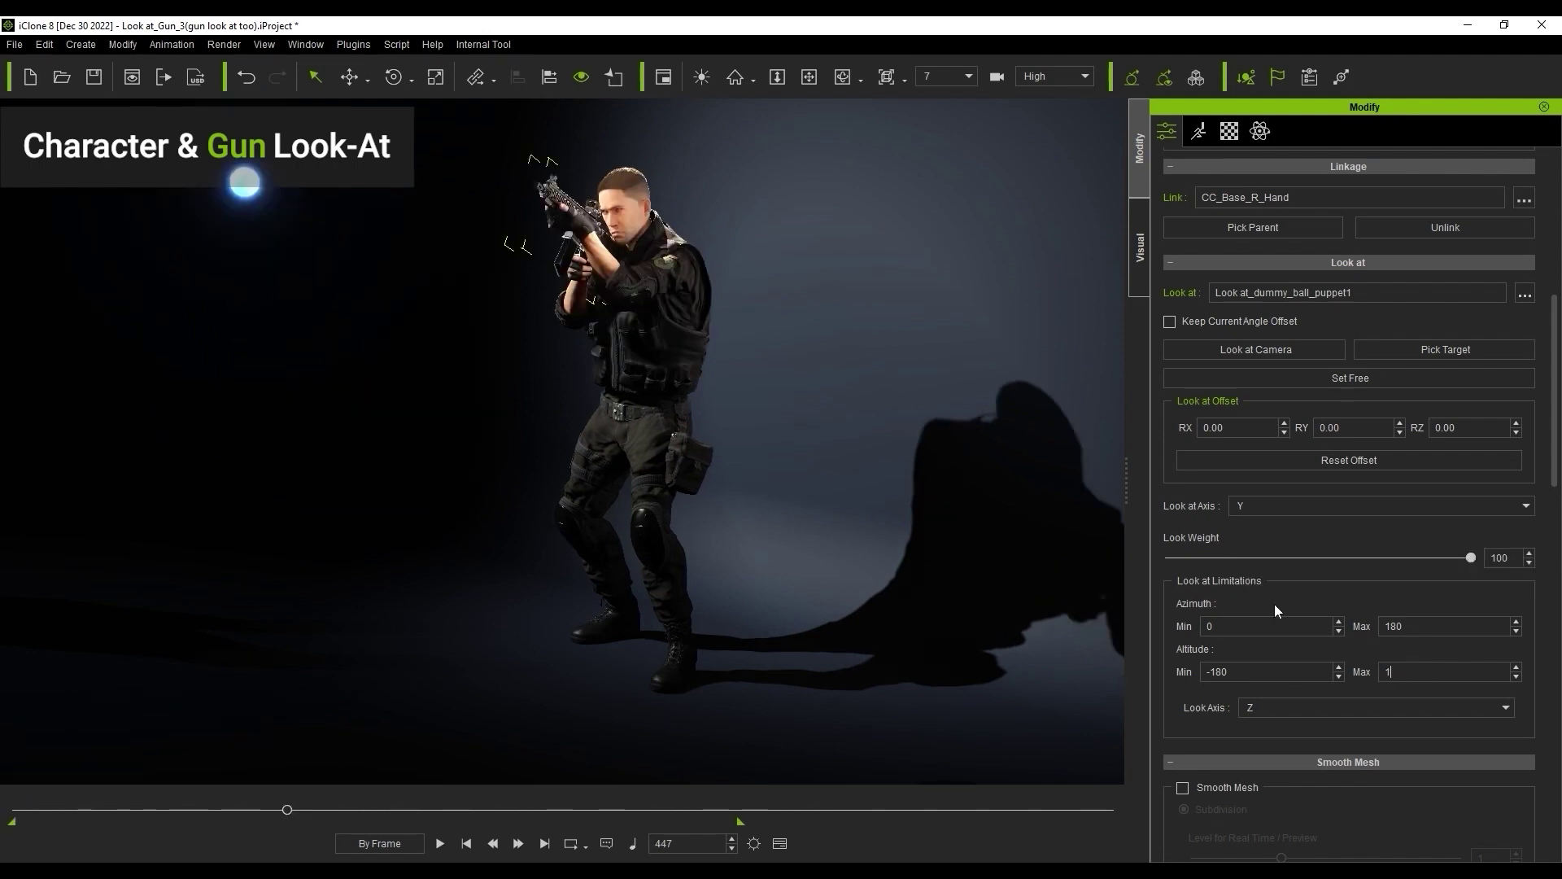
pyautogui.write('0')
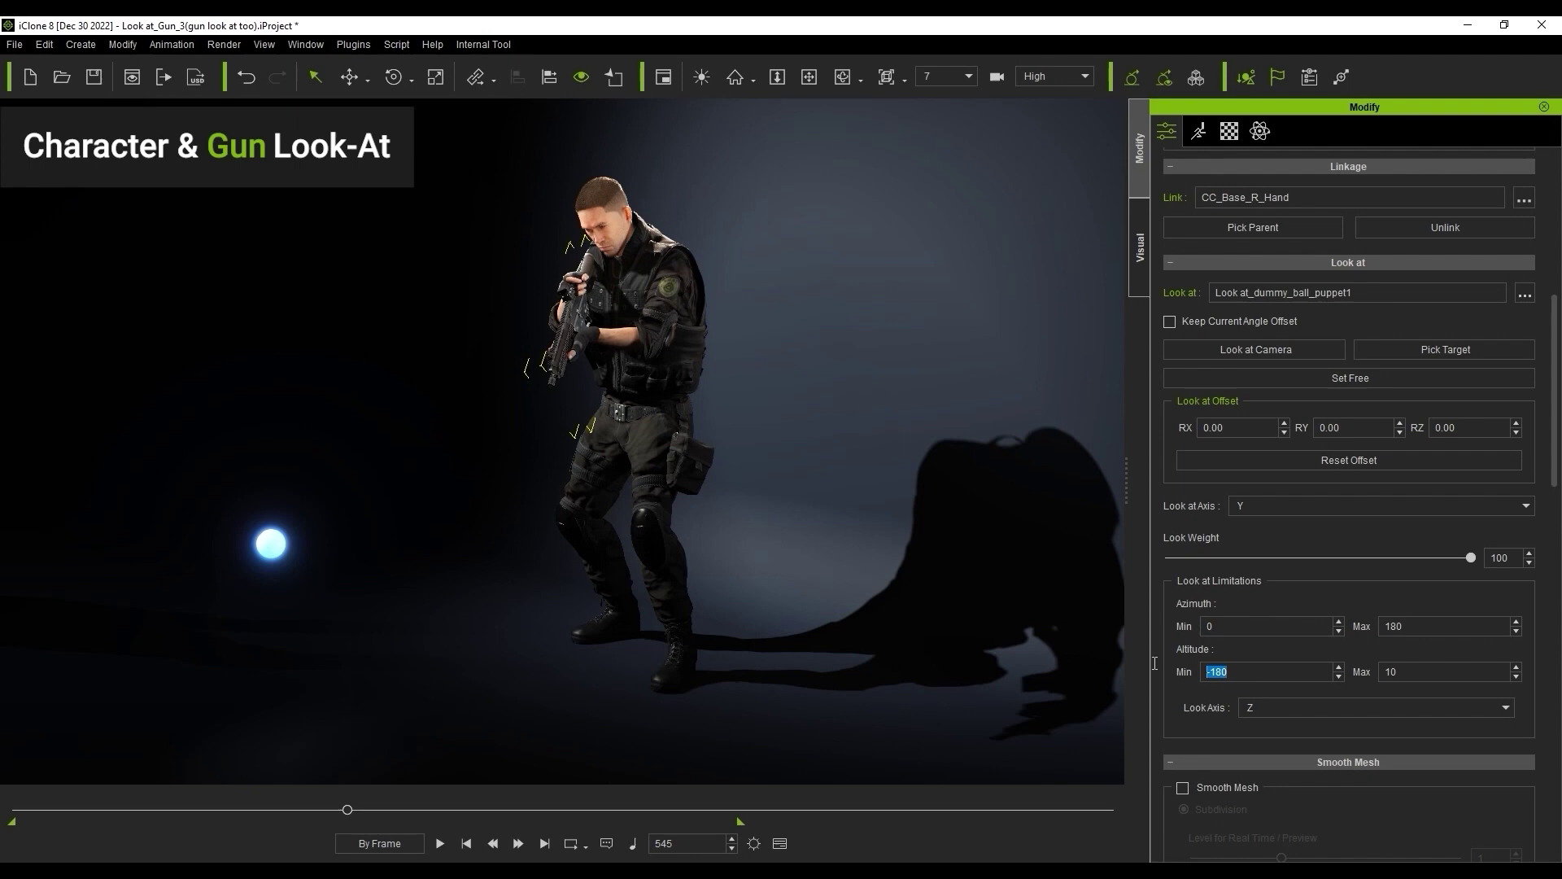
pyautogui.write('-10')
pyautogui.press('space')
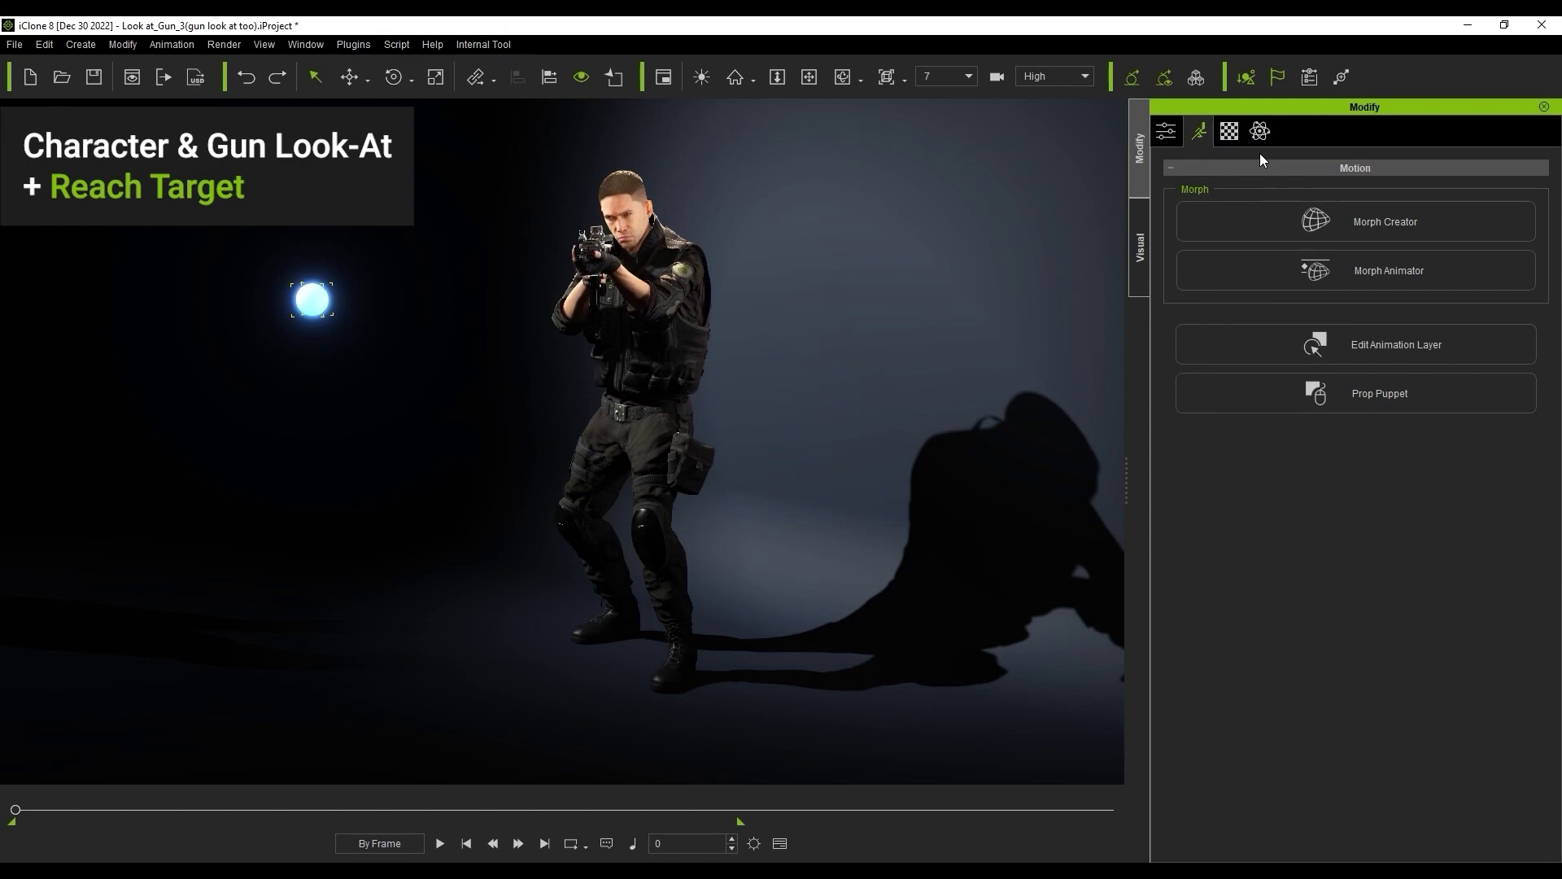
# Step: In the soldier's Reach Target settings, try the ball as the pelvis target, then undo it
pyautogui.click(687, 321)
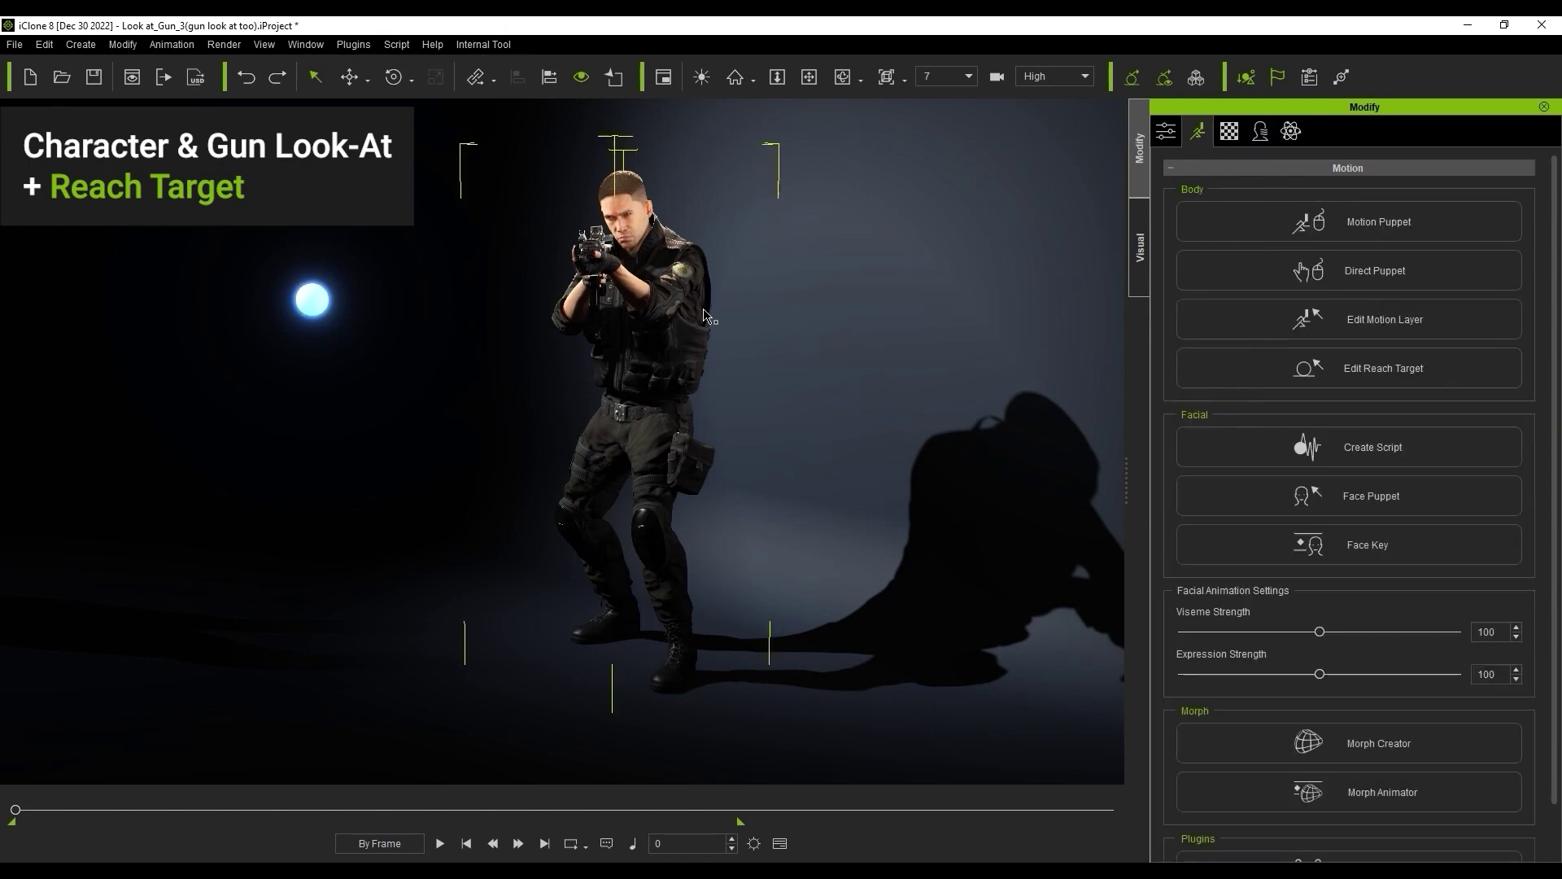
pyautogui.click(1482, 379)
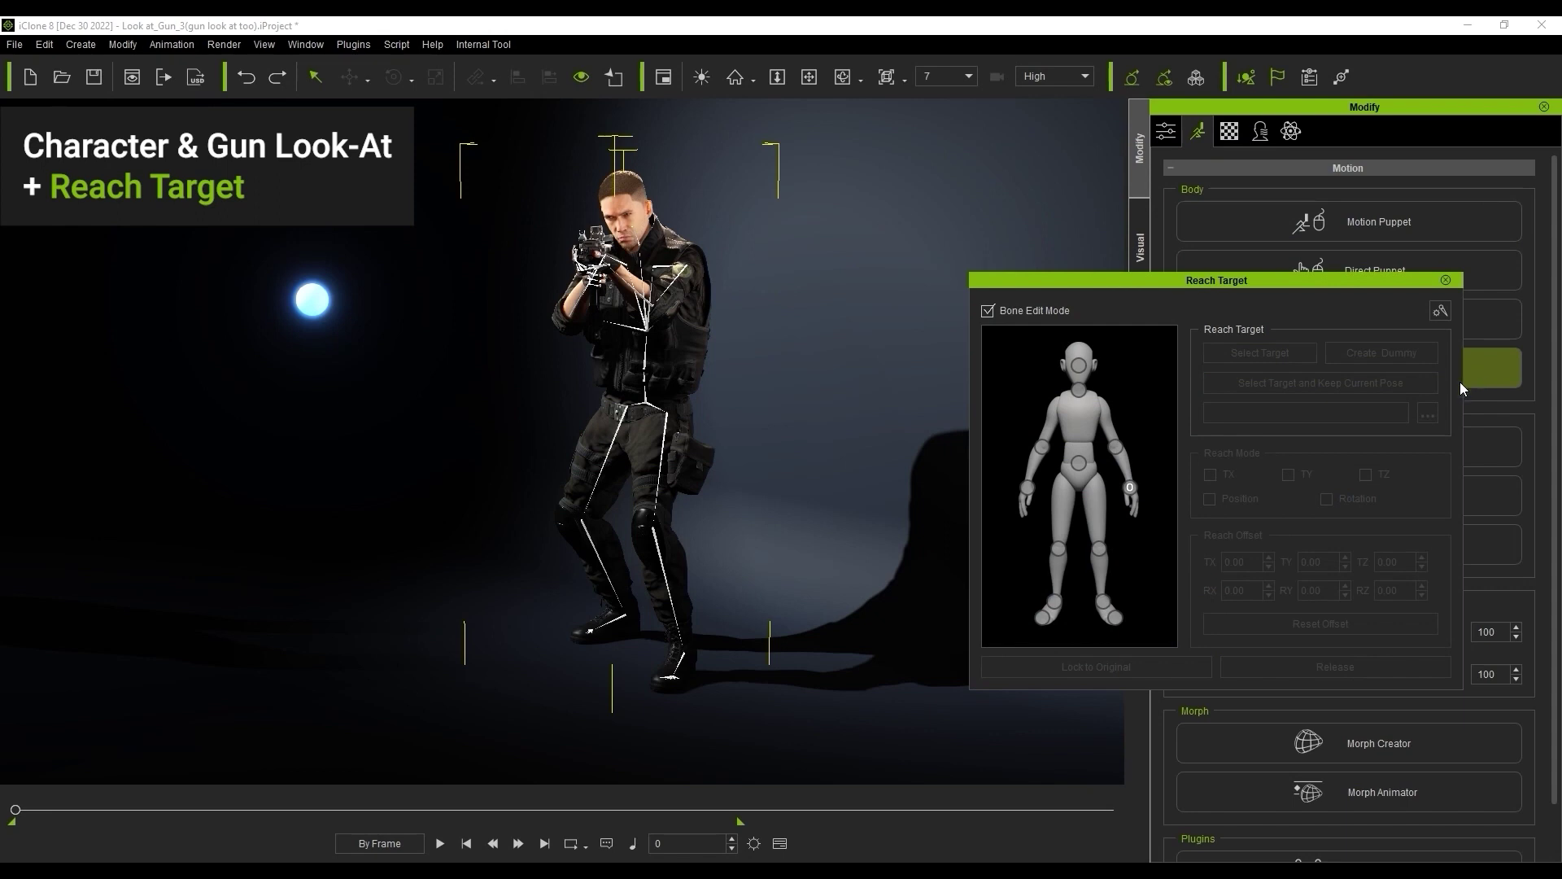
pyautogui.click(1079, 464)
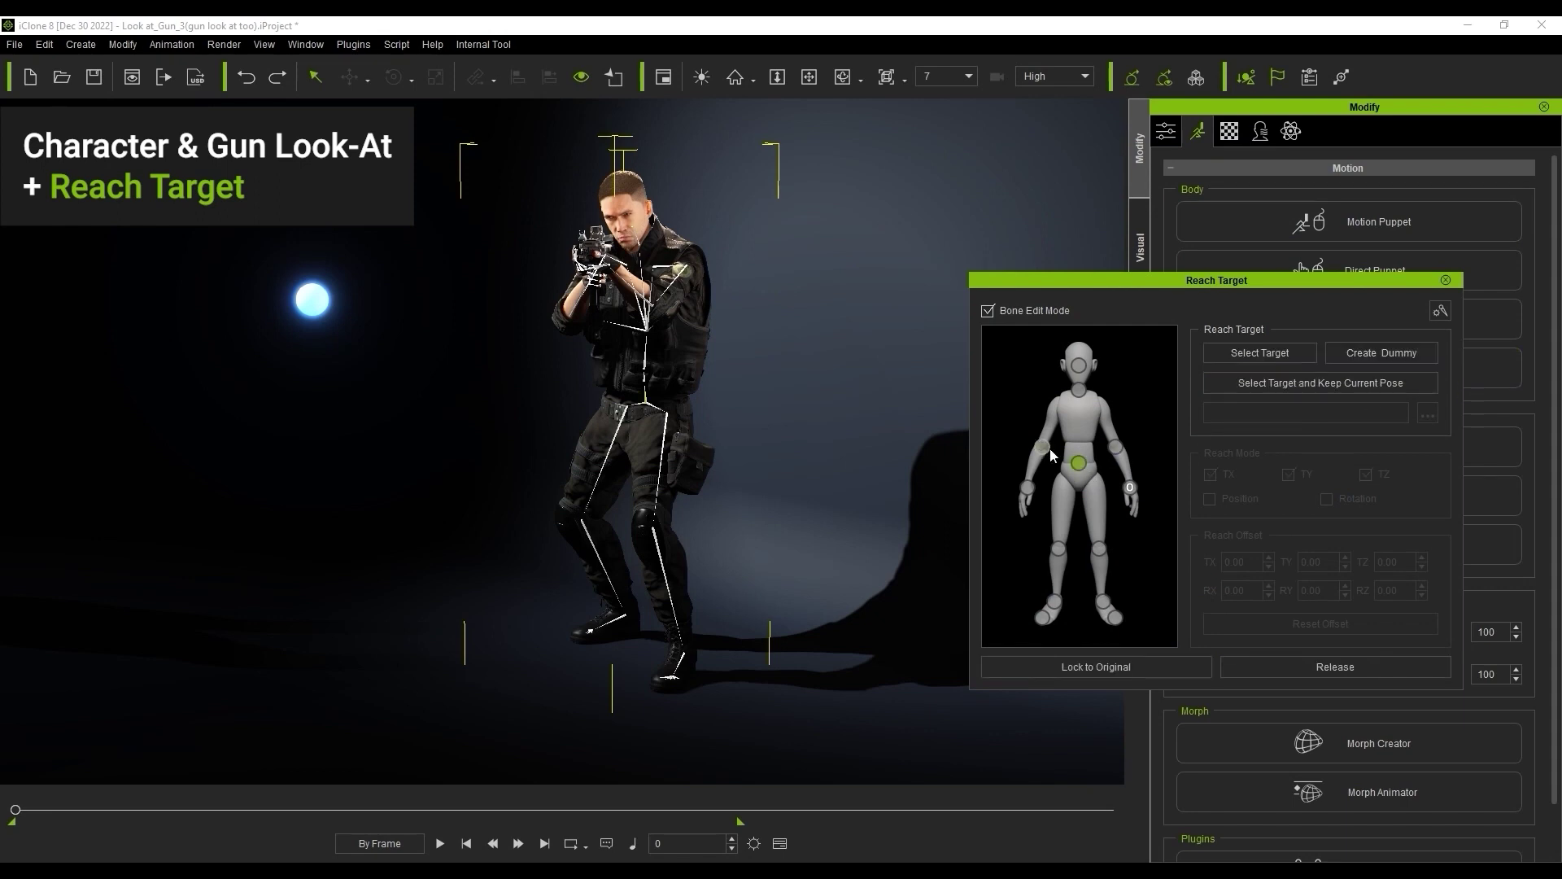
pyautogui.click(1274, 387)
pyautogui.click(313, 298)
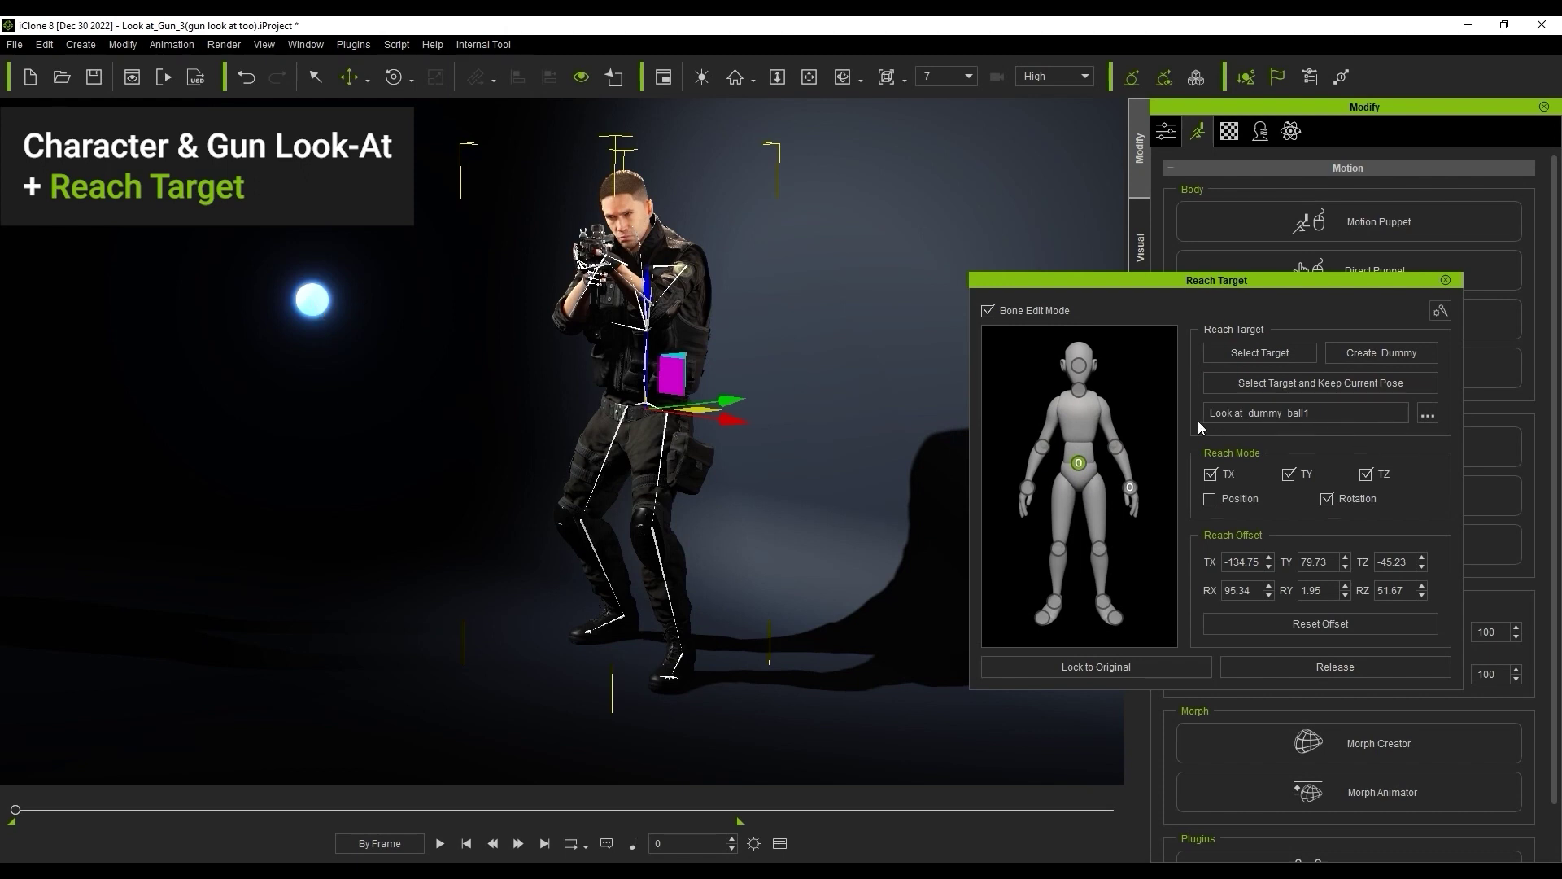
pyautogui.hotkey('ctrl', 'z')
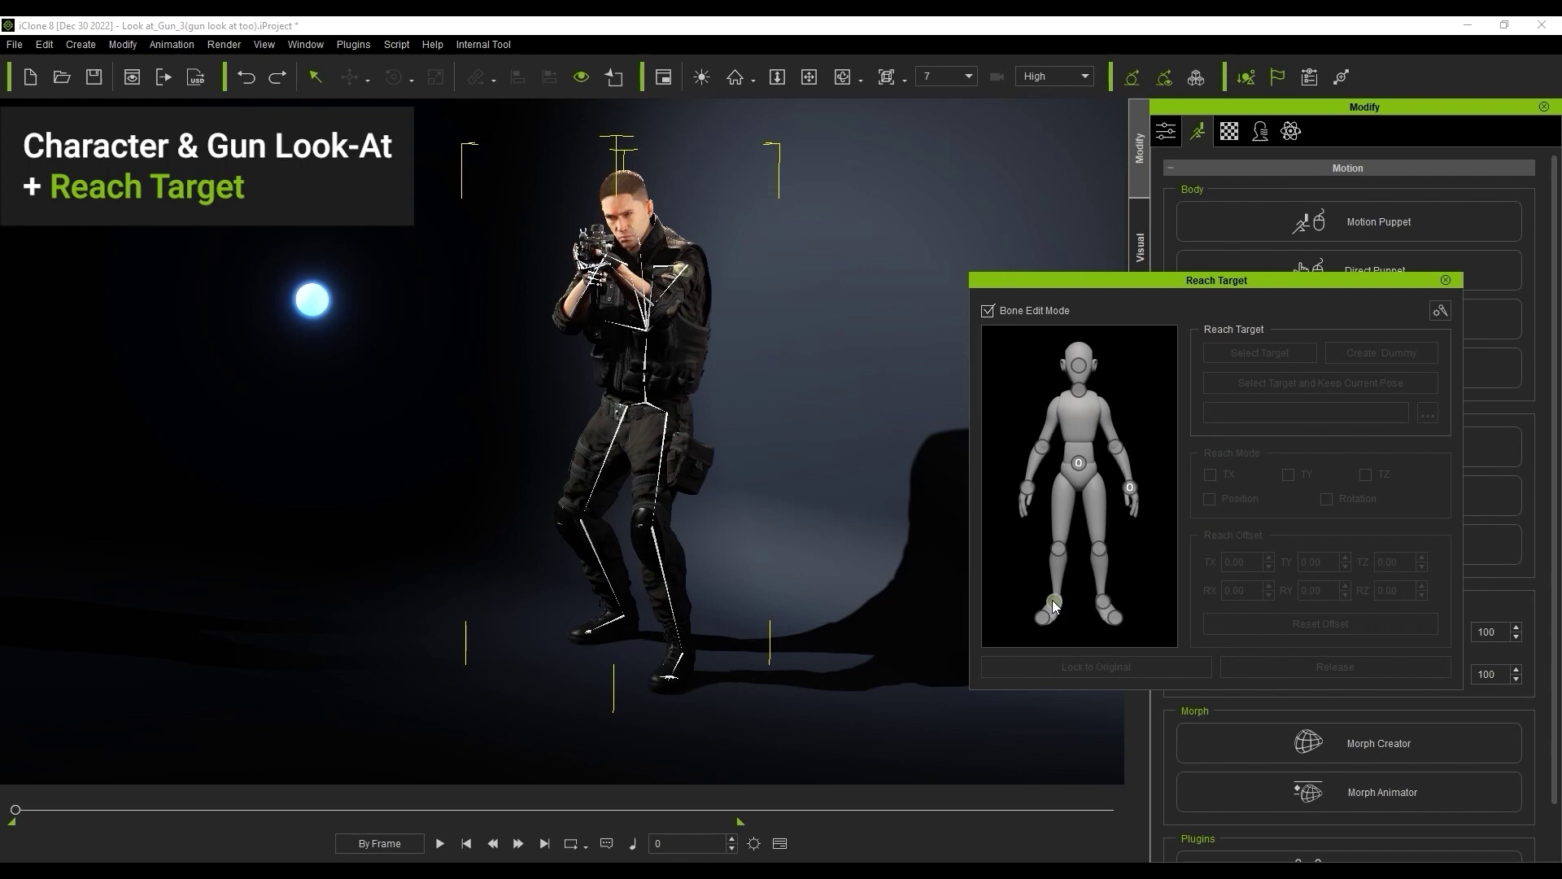
# Step: Lock the left and right feet to their original positions
pyautogui.click(1052, 599)
pyautogui.click(1069, 666)
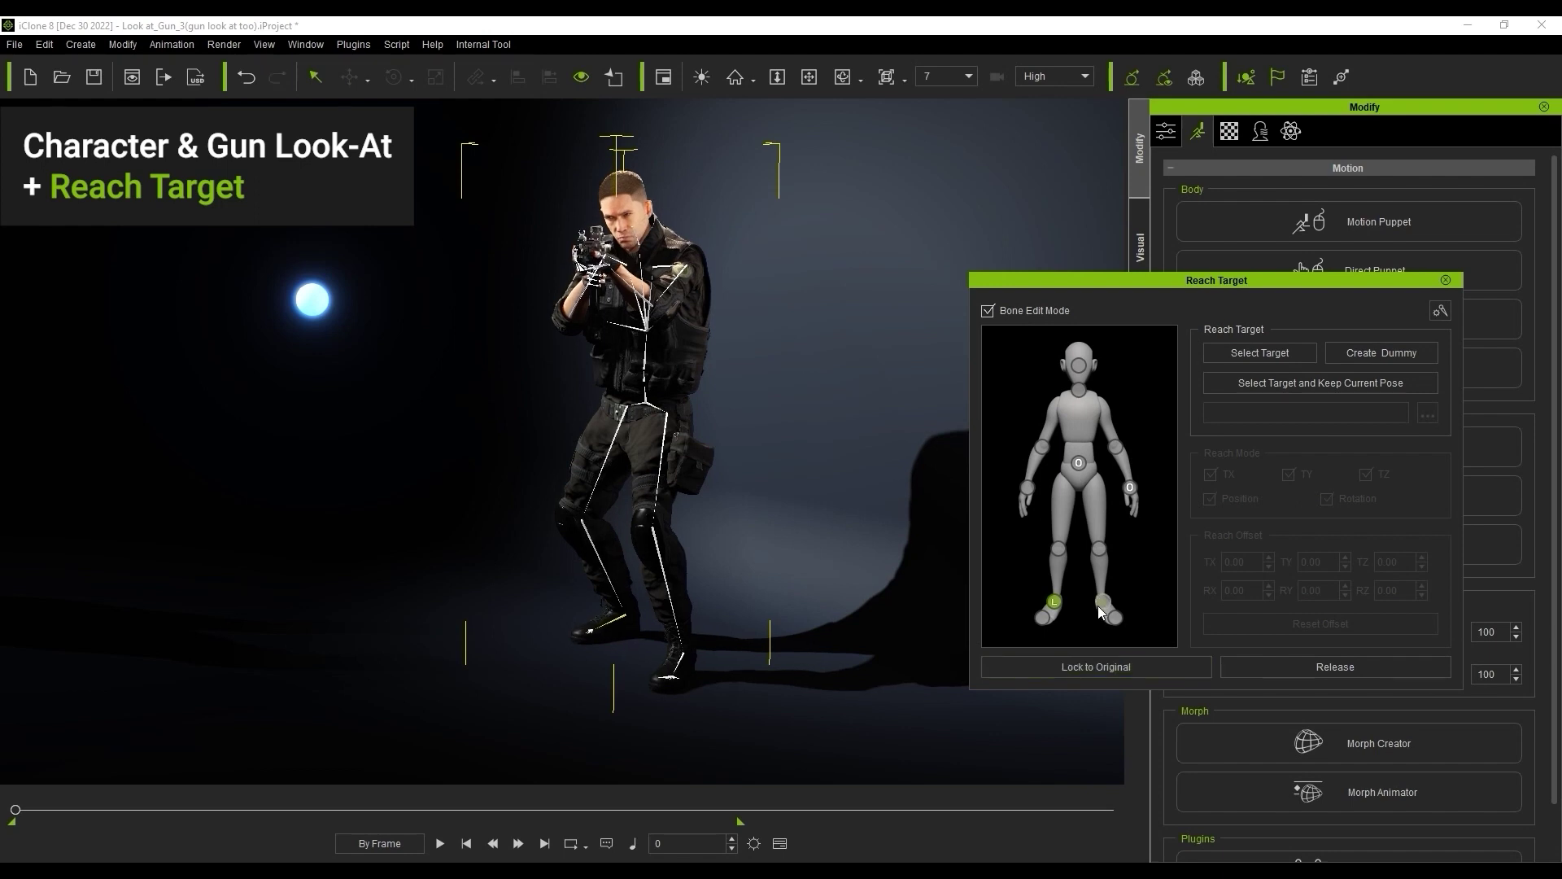
pyautogui.click(1099, 604)
pyautogui.click(1098, 667)
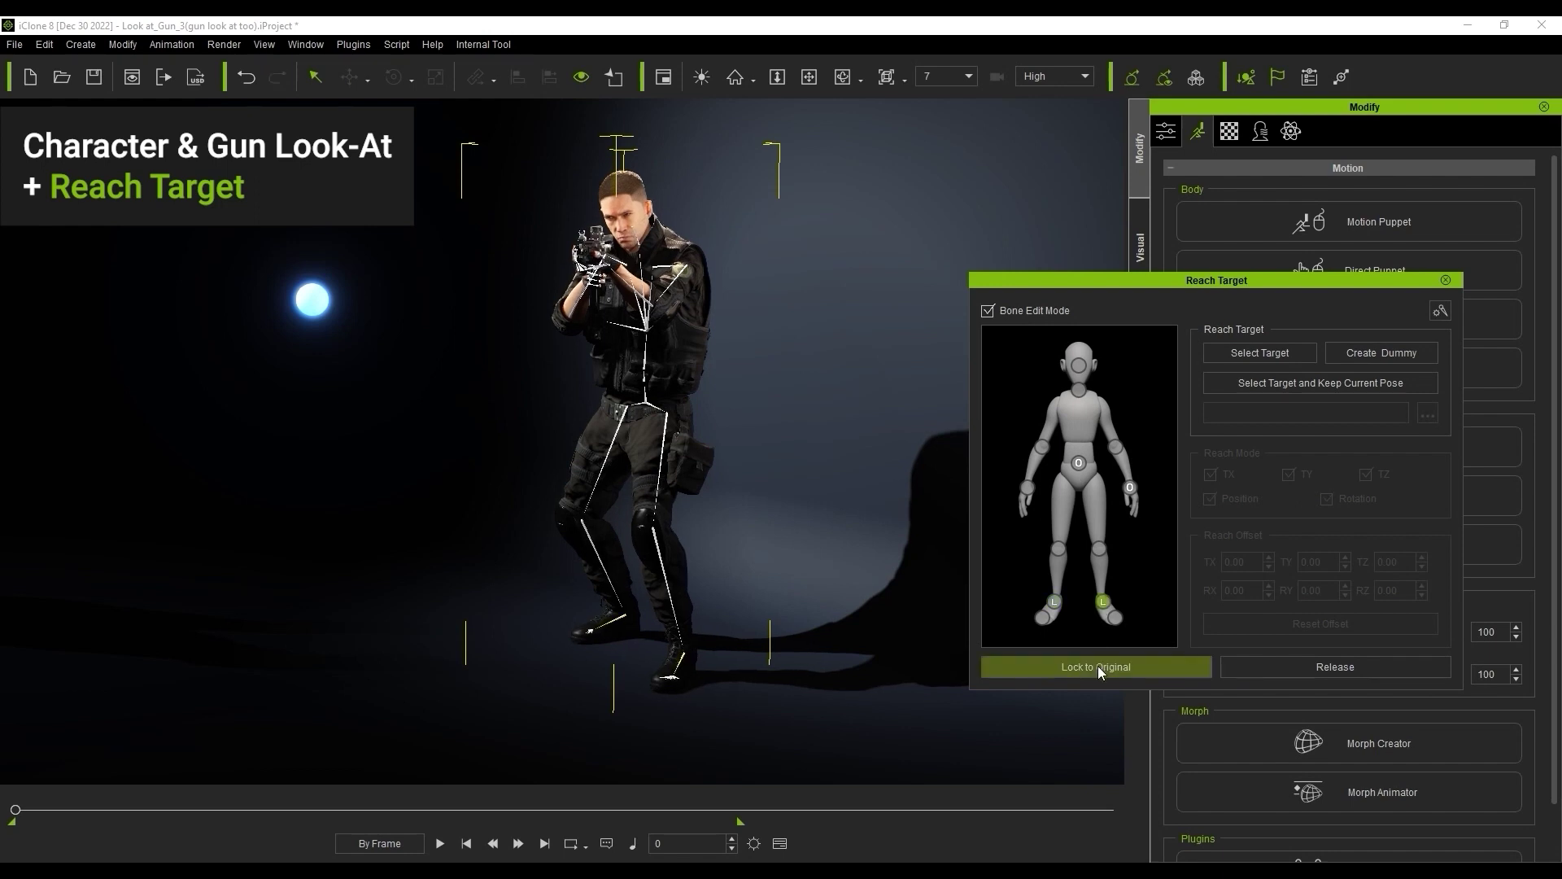
# Step: Set the hips to follow the ball by rotation only, with TX, TY and TZ unchecked
pyautogui.click(1078, 463)
pyautogui.click(1210, 475)
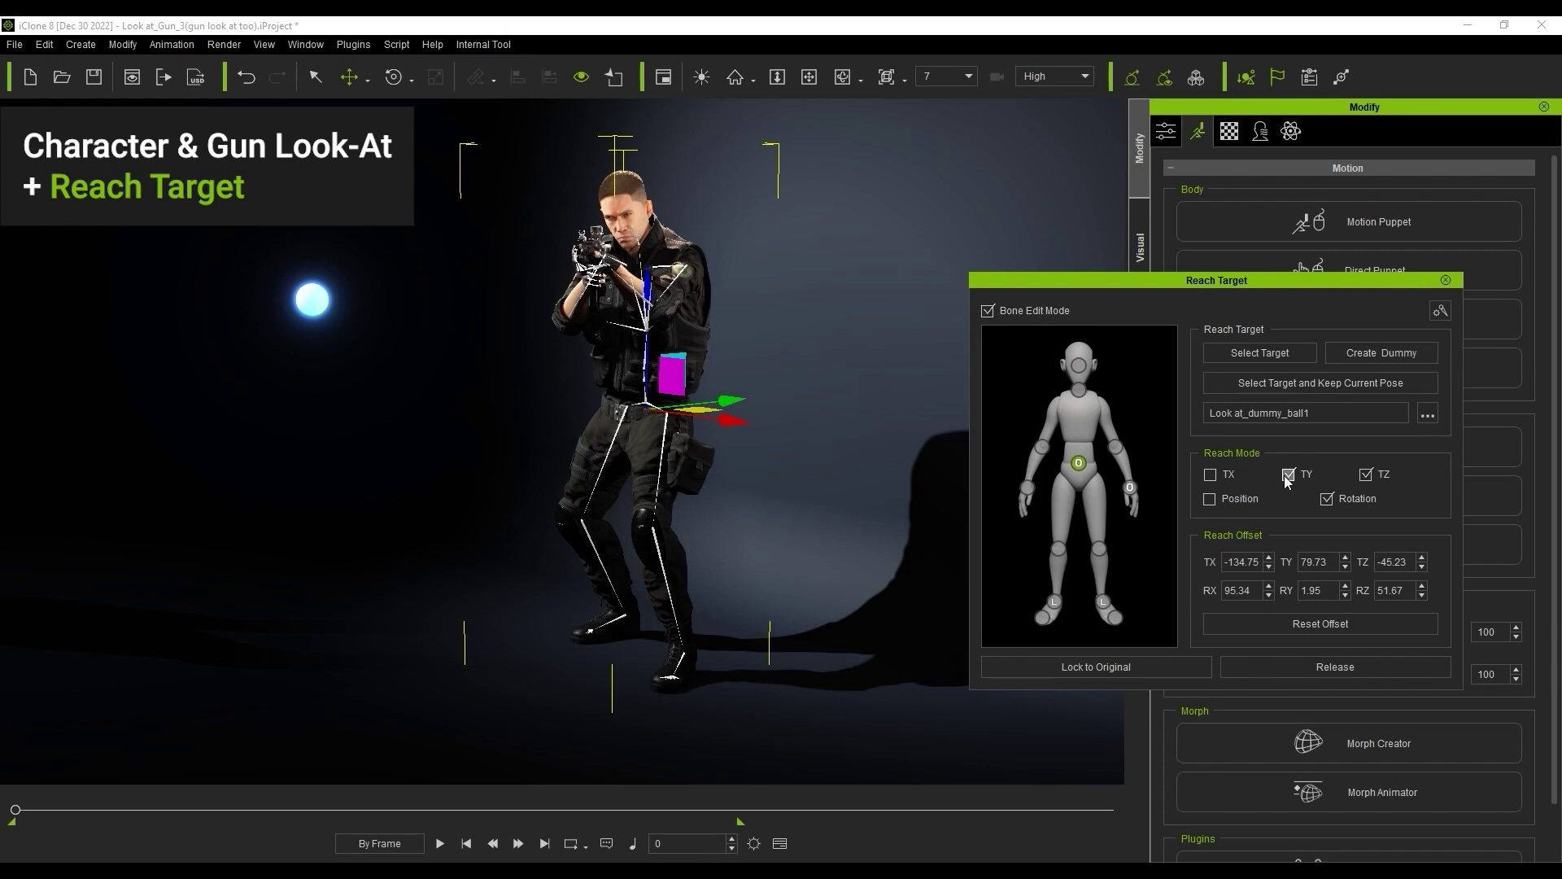
pyautogui.click(1288, 475)
pyautogui.click(1366, 474)
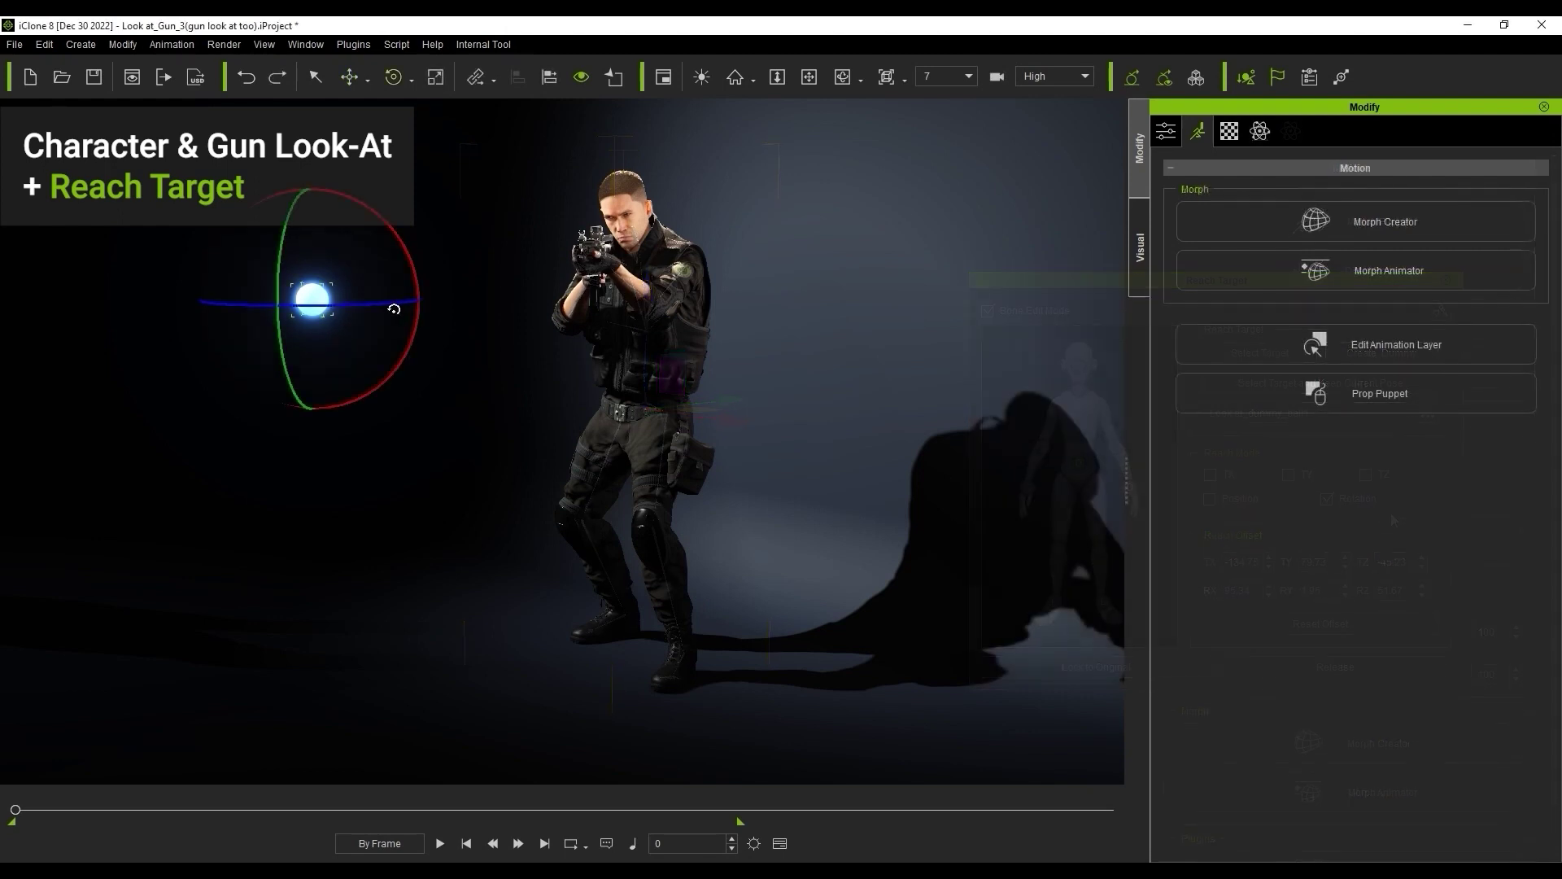
# Step: Give the ball Prop Puppet move speeds 300/0/300 and rotate Z 300, then preview it
pyautogui.moveTo(393, 307); pyautogui.dragTo(437, 314)
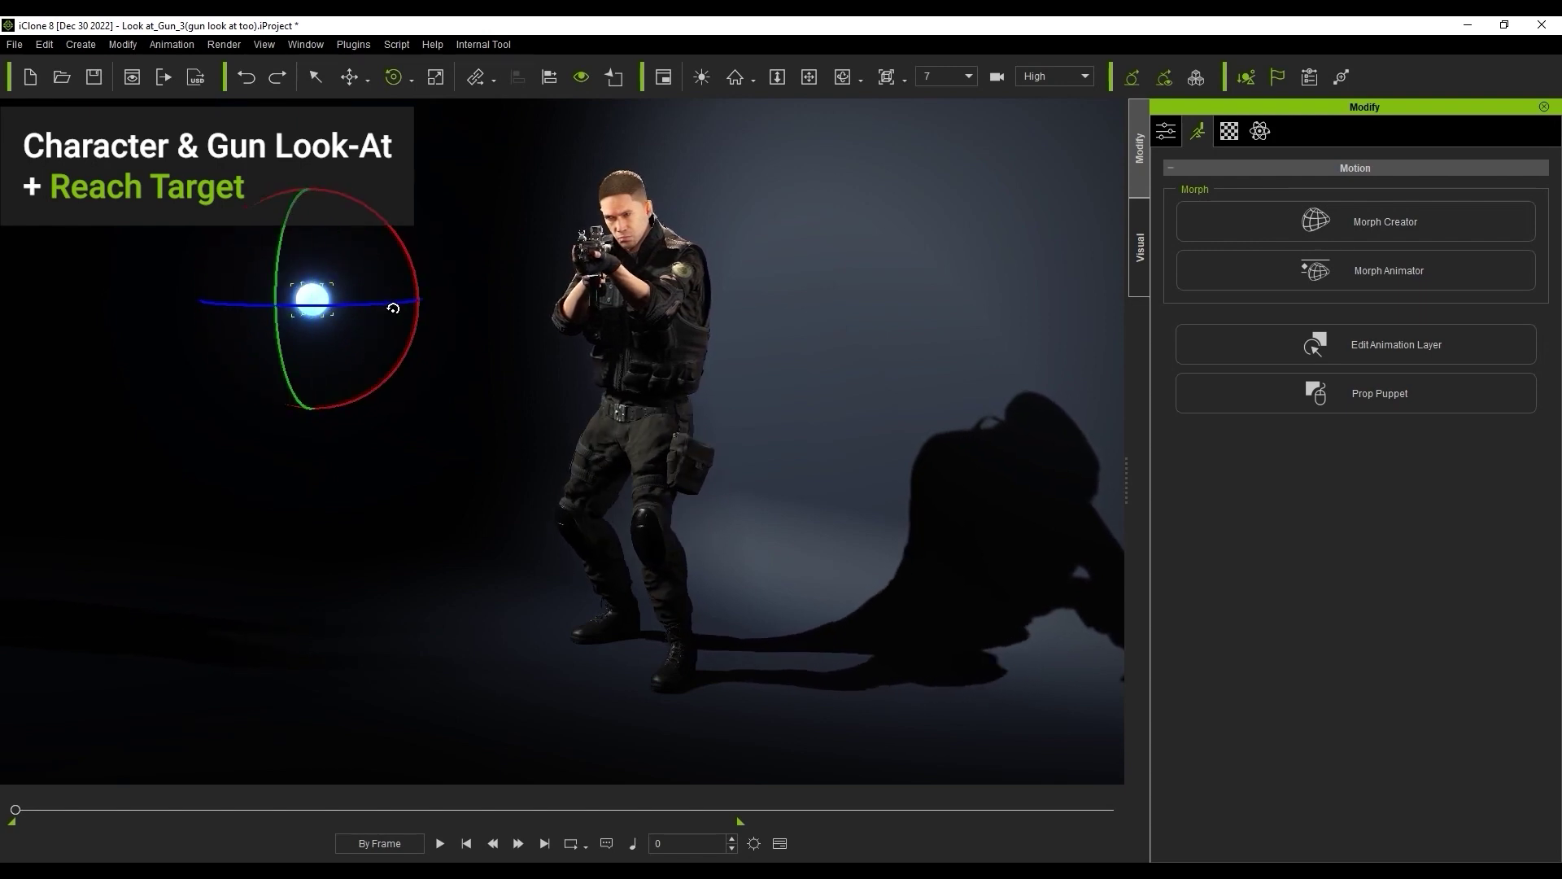
pyautogui.click(1380, 393)
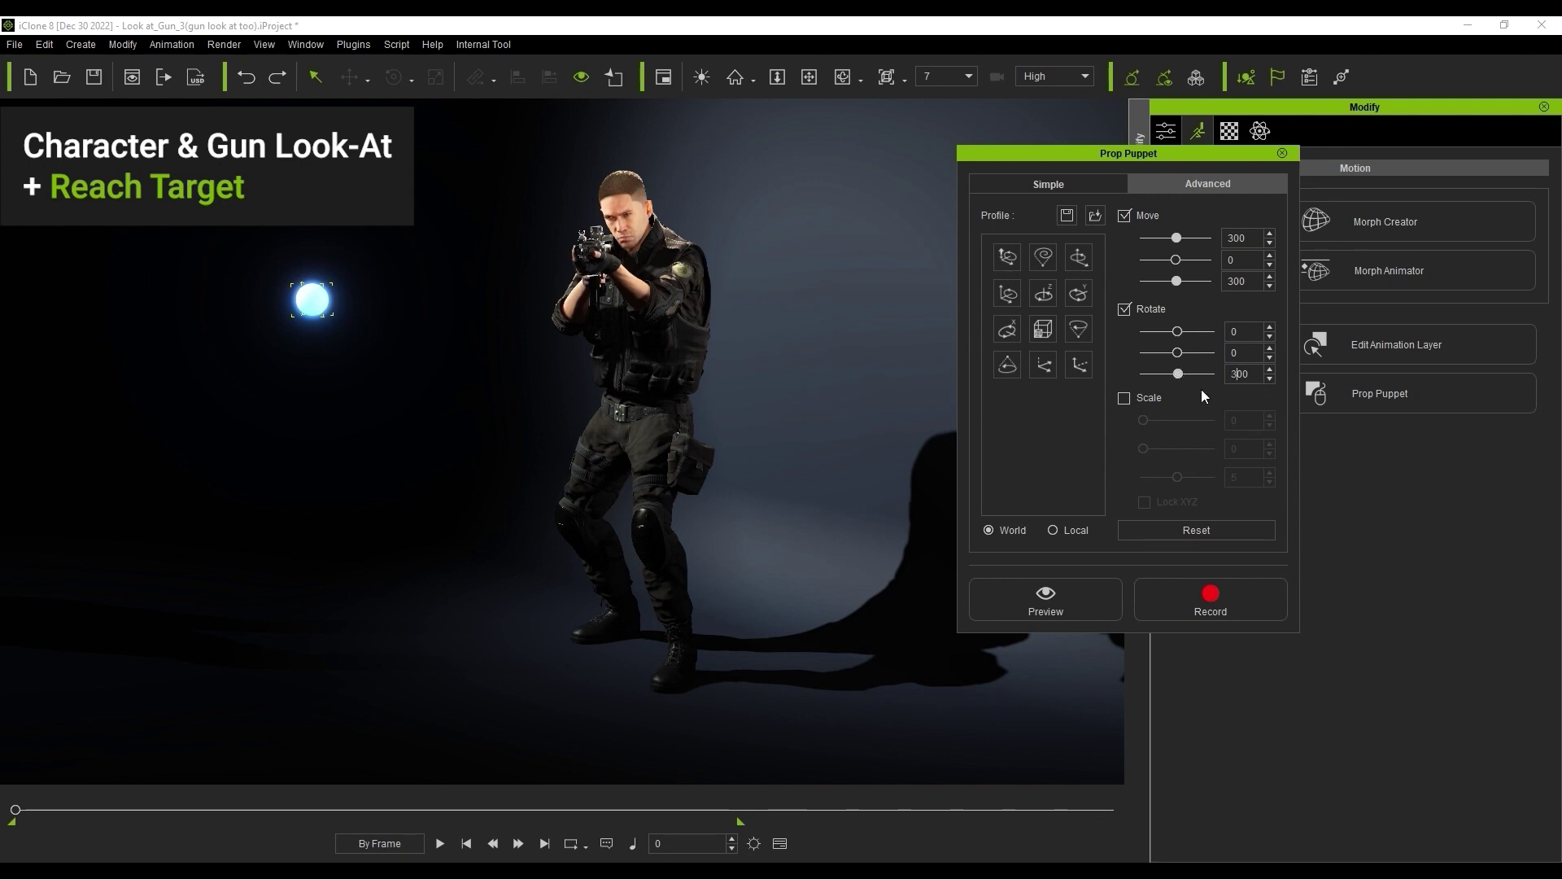
pyautogui.press('Return')
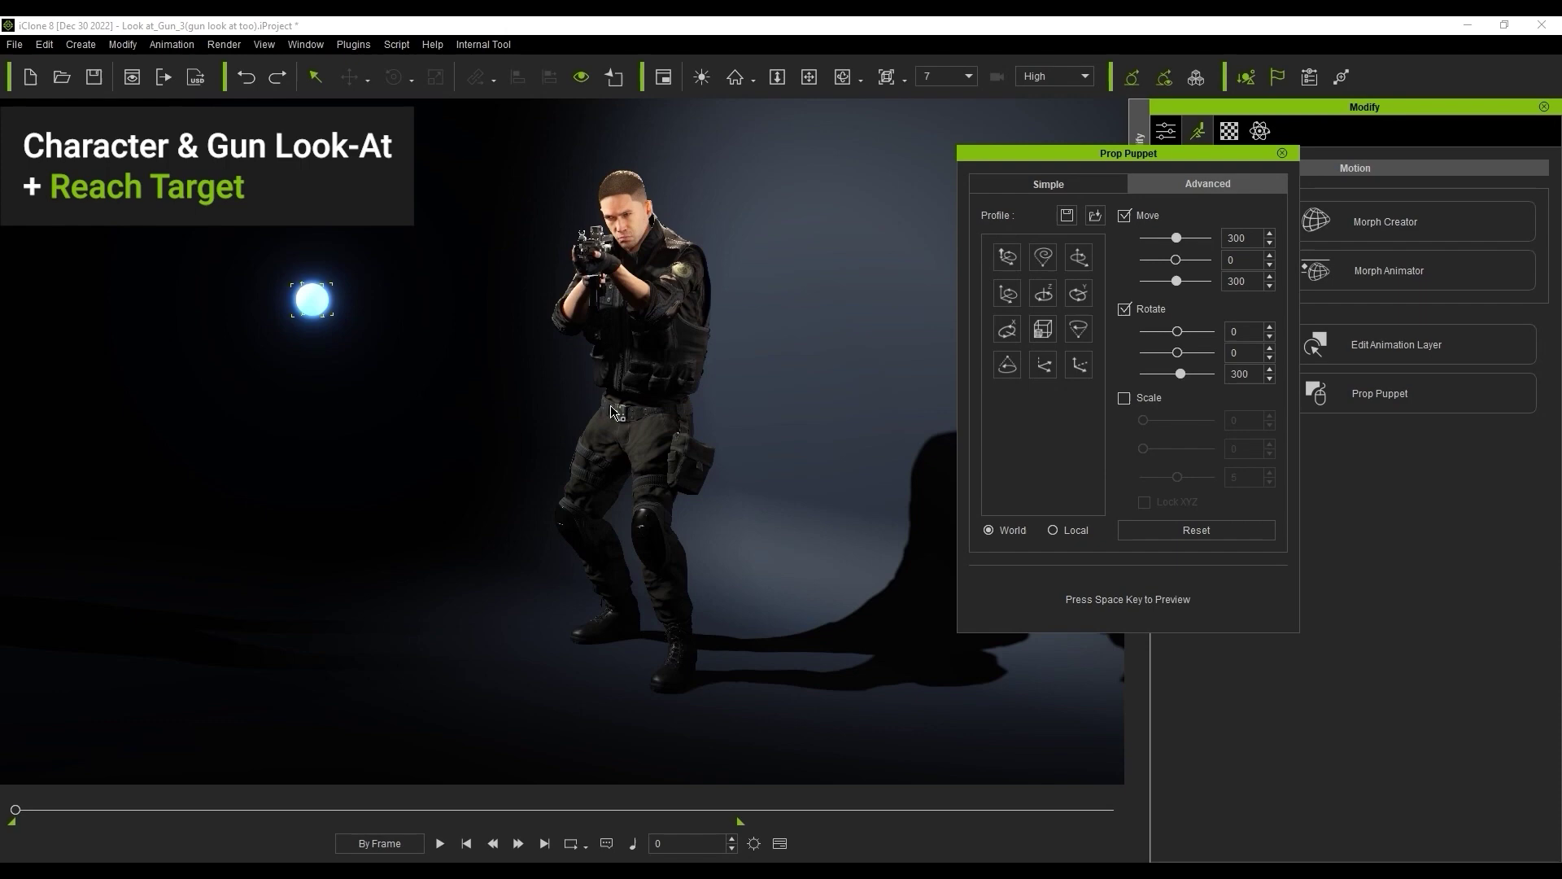
pyautogui.press('space')
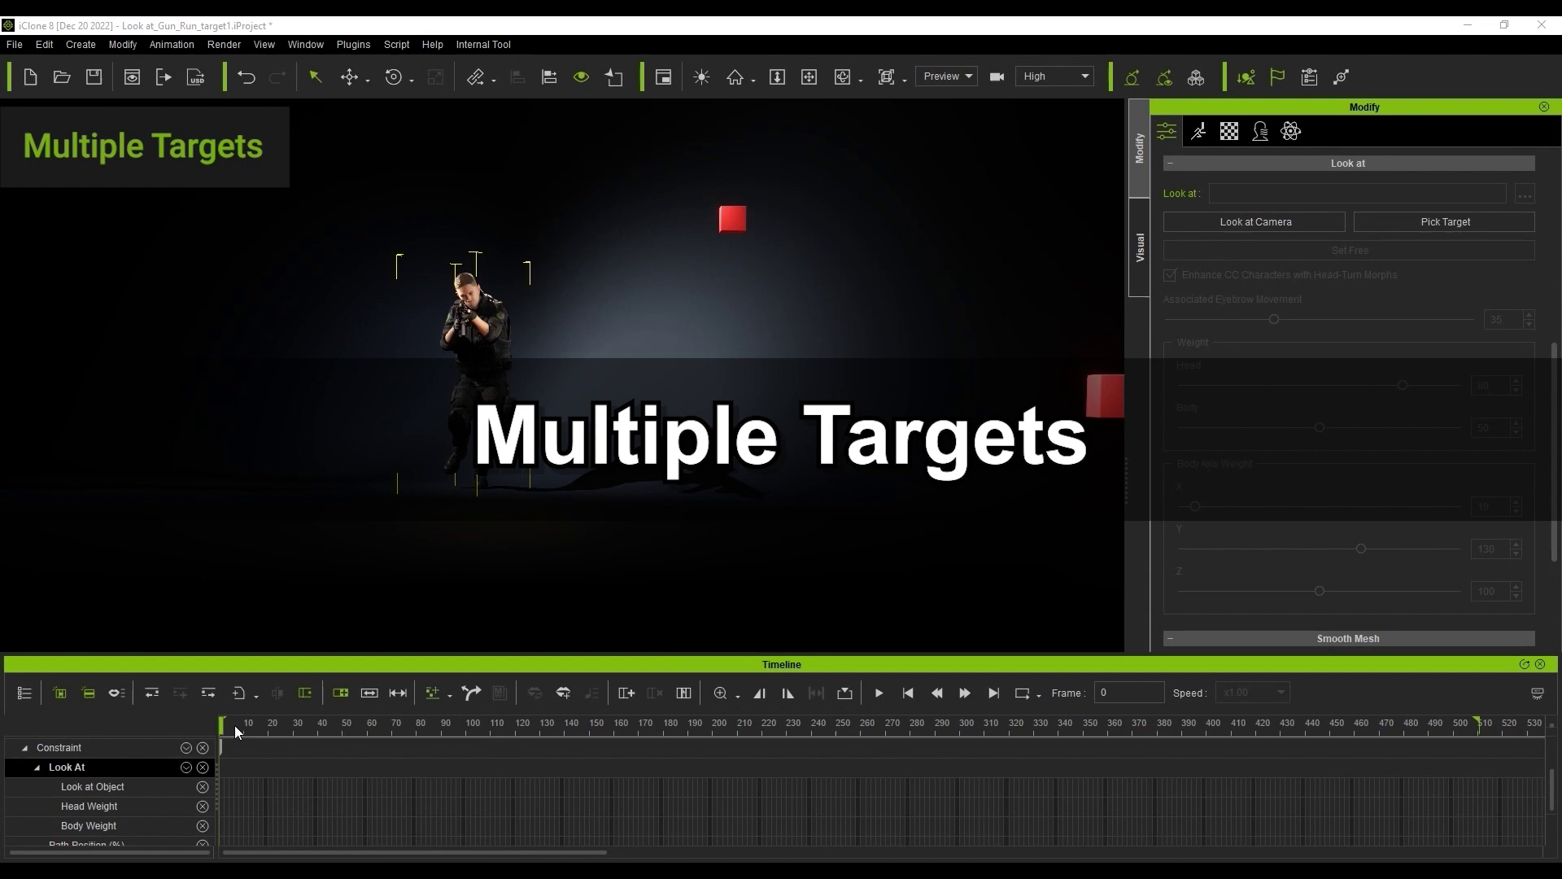
# Step: At frame 40, set red box ChamferBox001 as the soldier's look-at target and select its key
pyautogui.moveTo(235, 725); pyautogui.dragTo(318, 724)
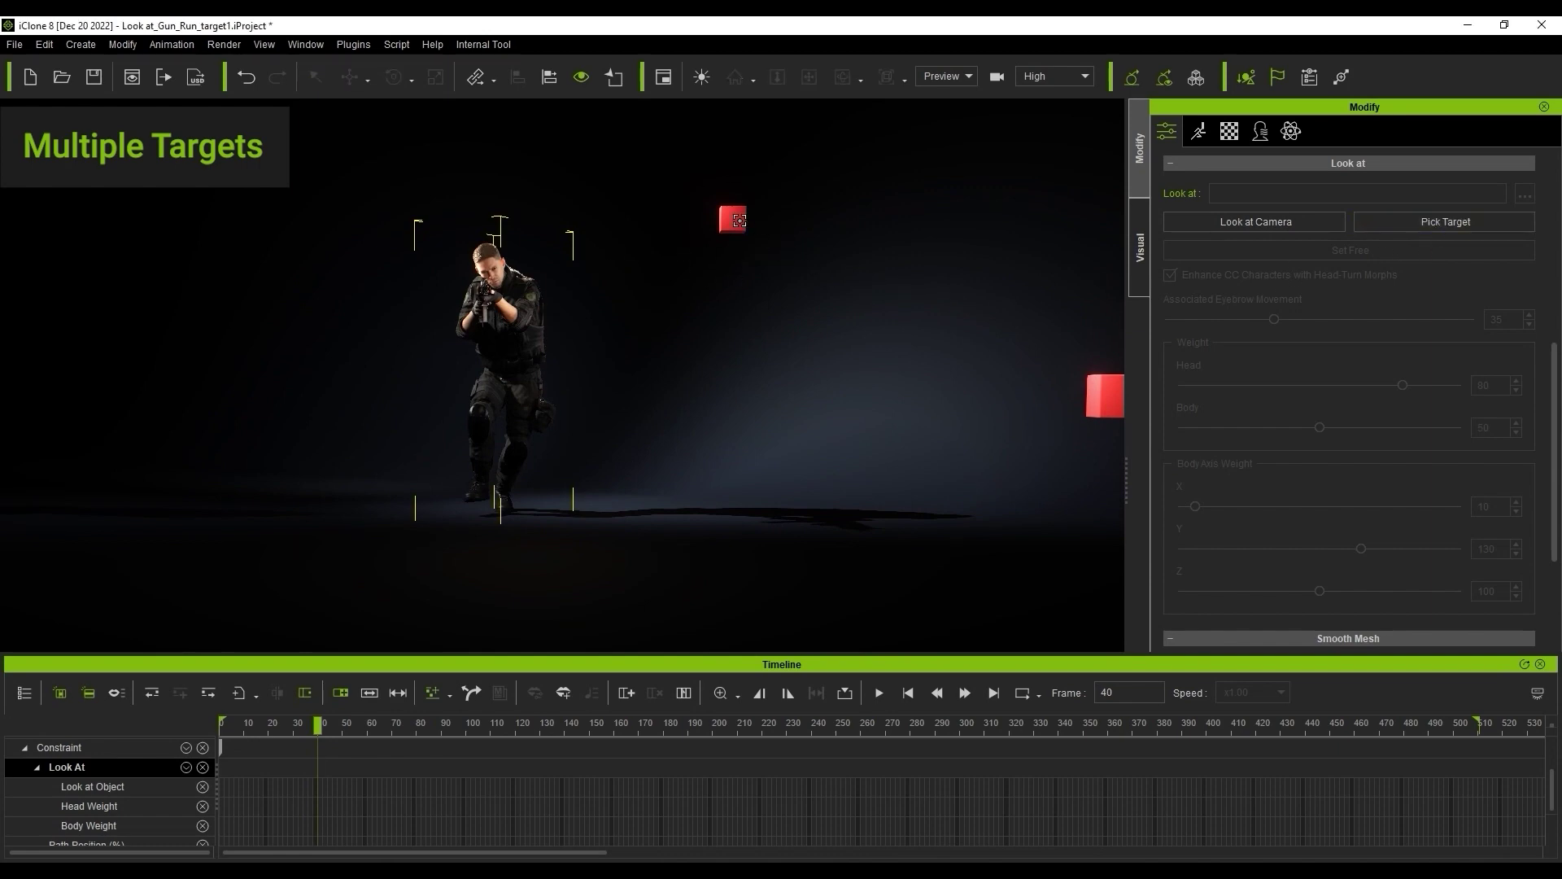
pyautogui.click(739, 220)
pyautogui.scroll(5, 767, 291)
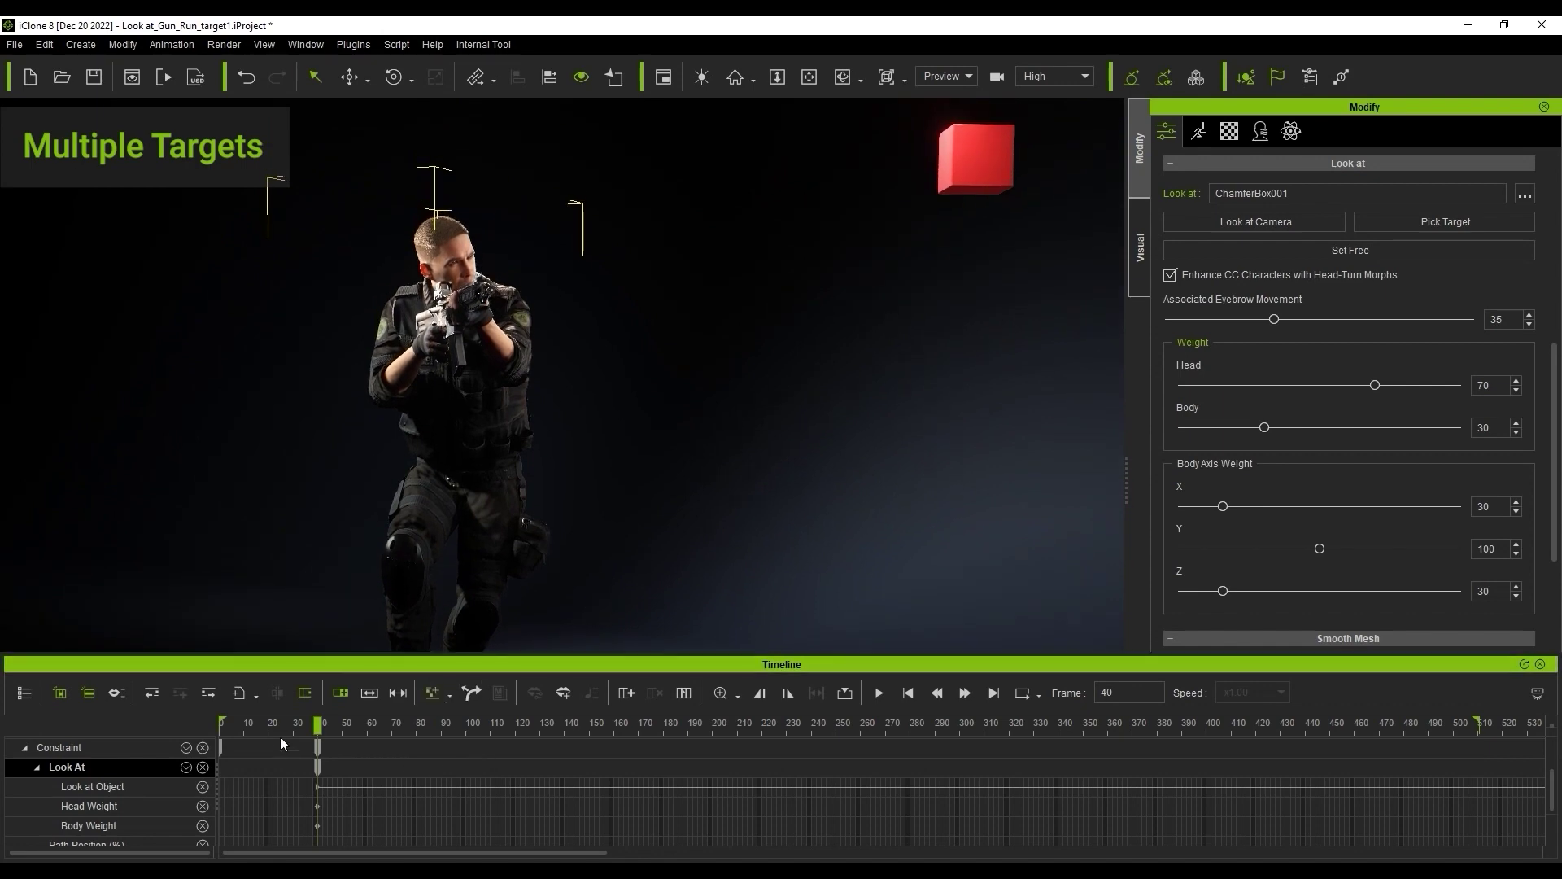
pyautogui.moveTo(276, 726); pyautogui.dragTo(320, 731)
pyautogui.click(321, 750)
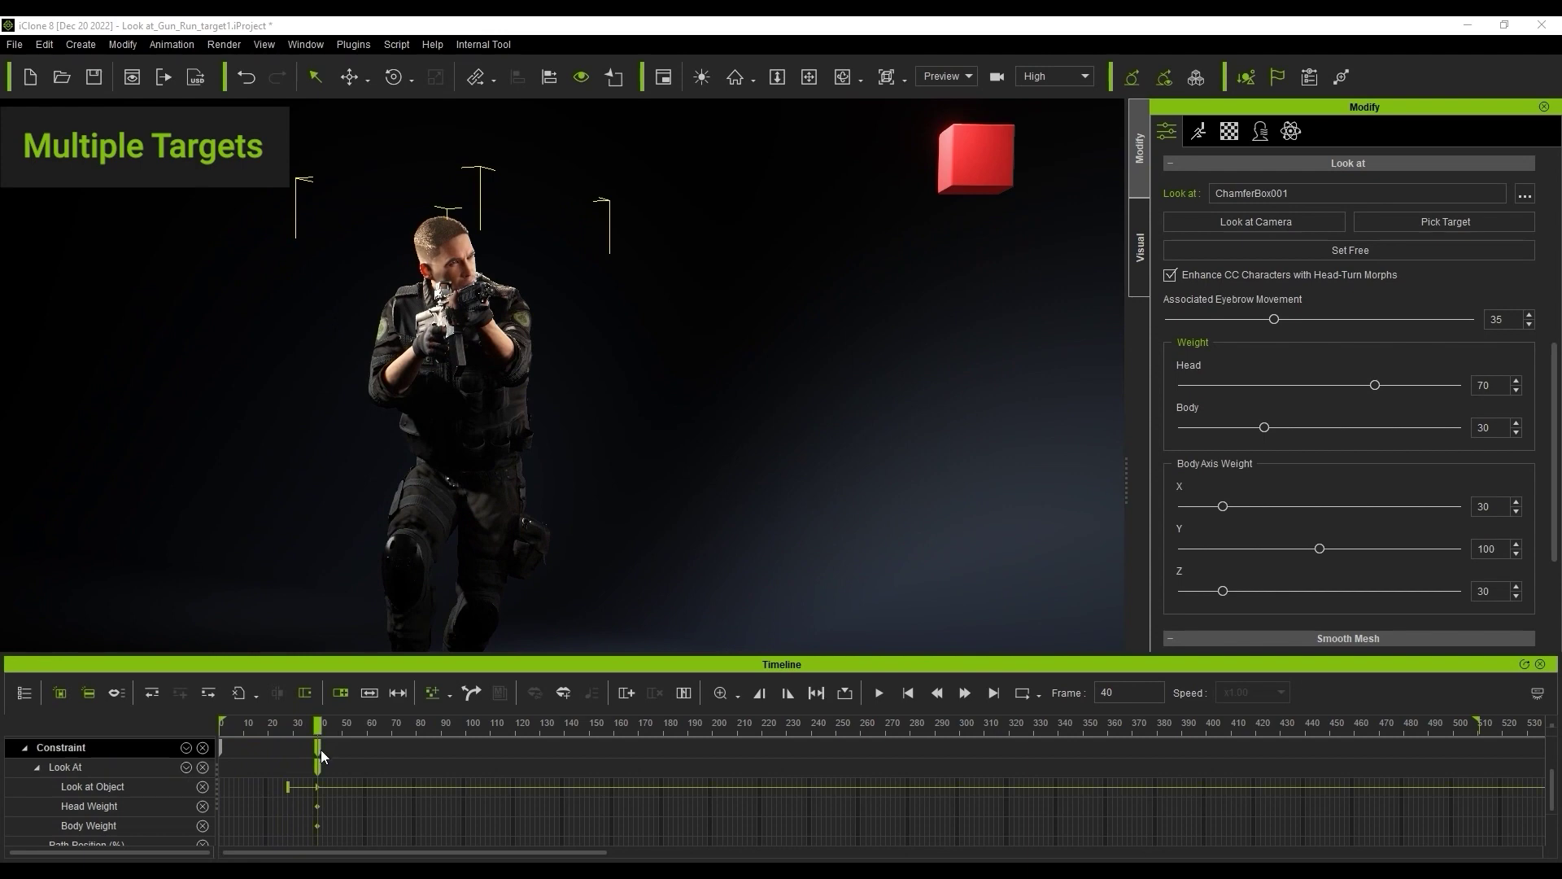
# Step: At frame 40, set head weight 80, body weight 50, and body axis X and Z to 100
pyautogui.moveTo(1398, 389); pyautogui.dragTo(1401, 389)
pyautogui.moveTo(1264, 428); pyautogui.dragTo(1305, 428)
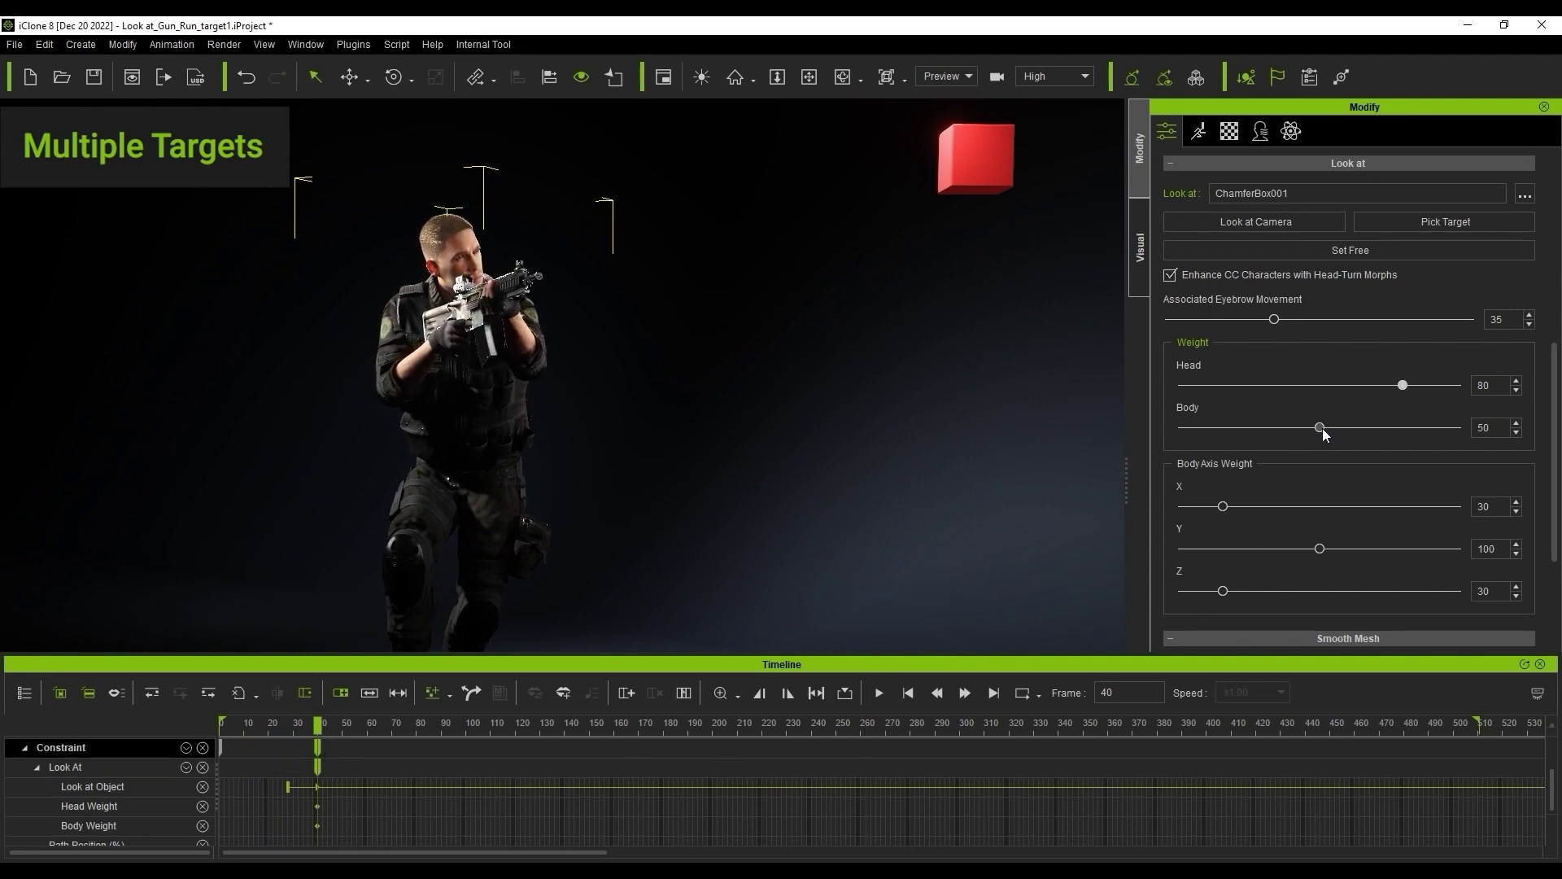
pyautogui.moveTo(1228, 506); pyautogui.dragTo(1320, 507)
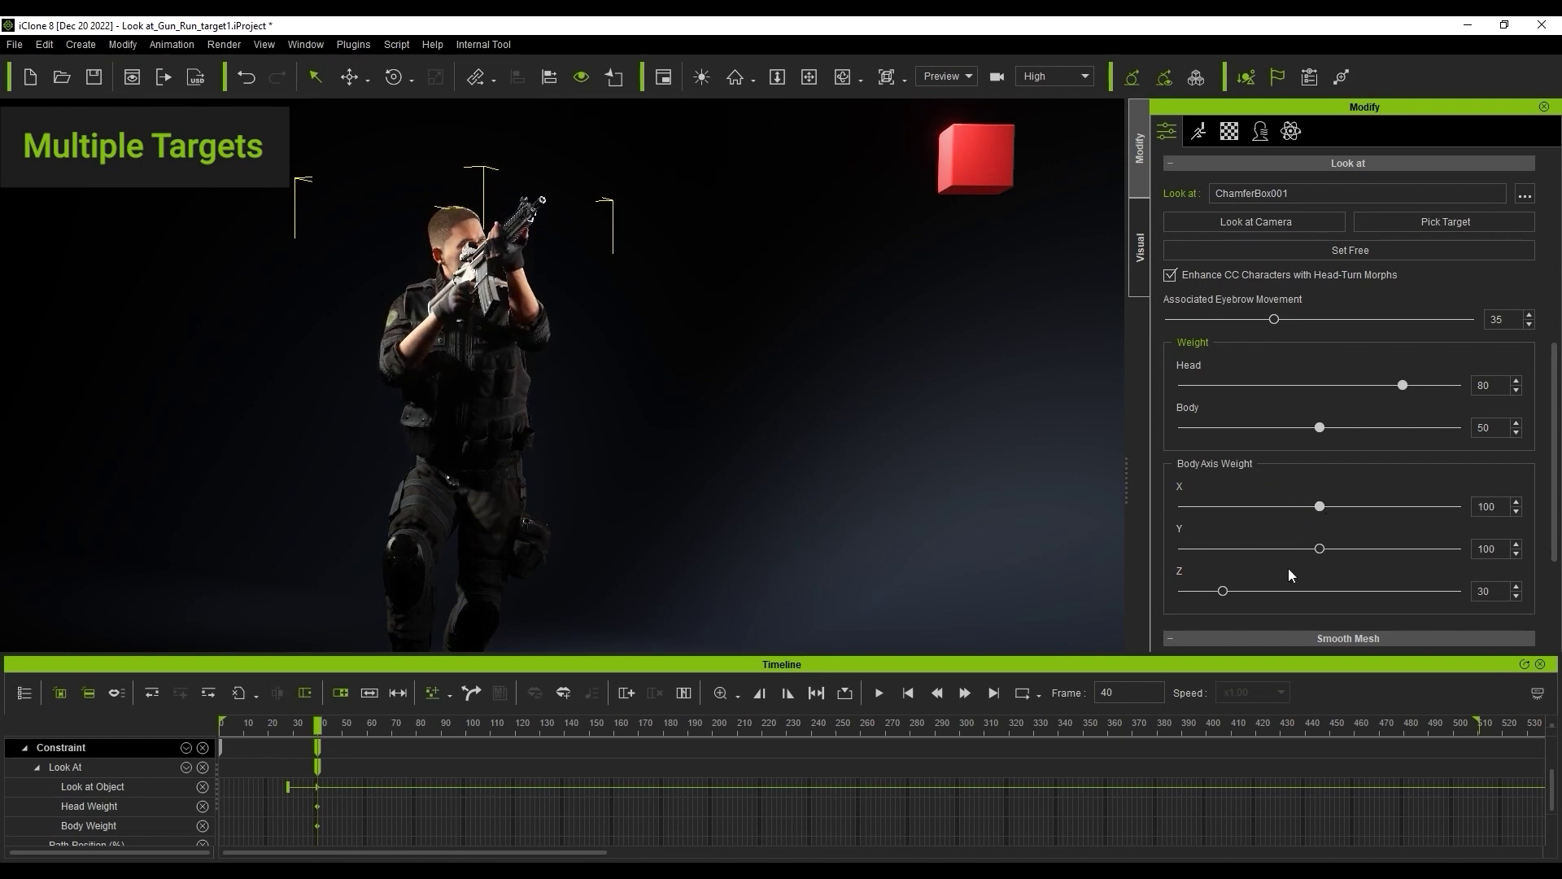
pyautogui.moveTo(1227, 592); pyautogui.dragTo(1323, 594)
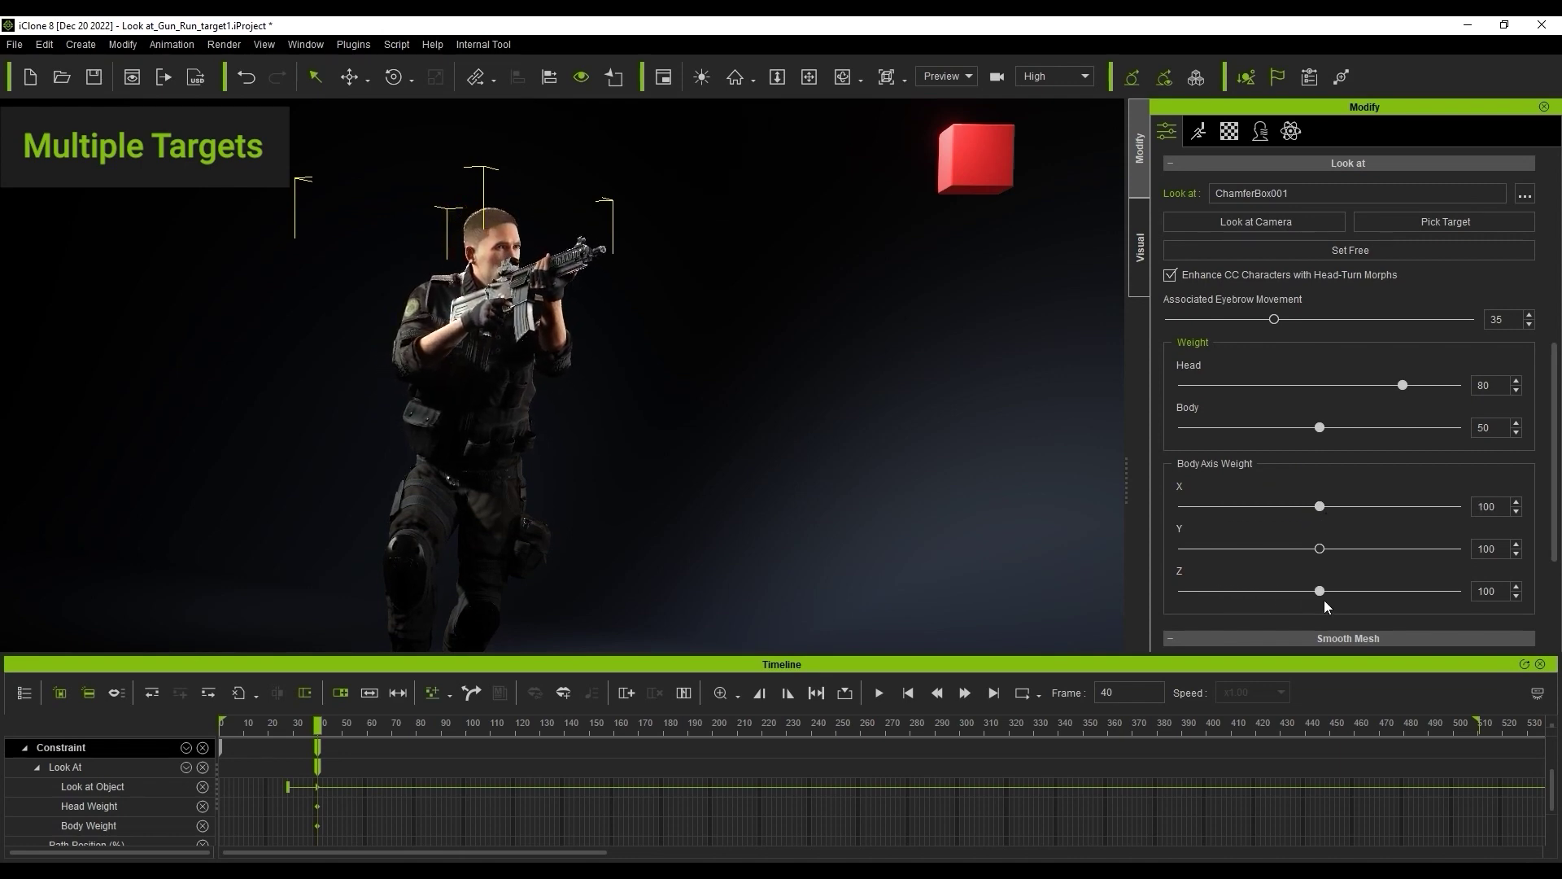
pyautogui.moveTo(321, 725); pyautogui.dragTo(377, 728)
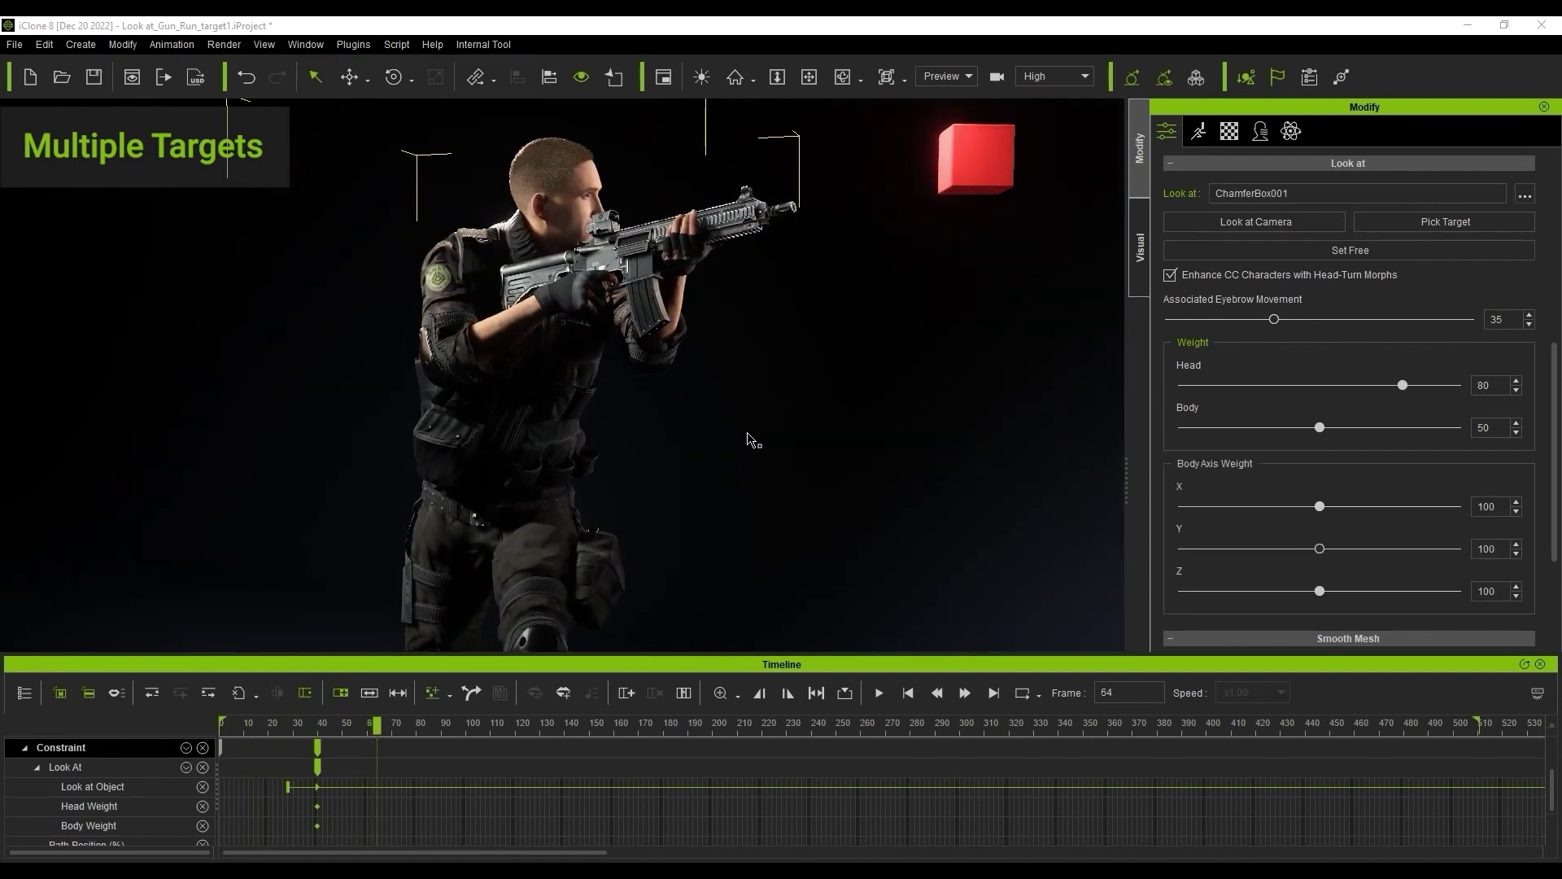
pyautogui.scroll(-3, 768, 428)
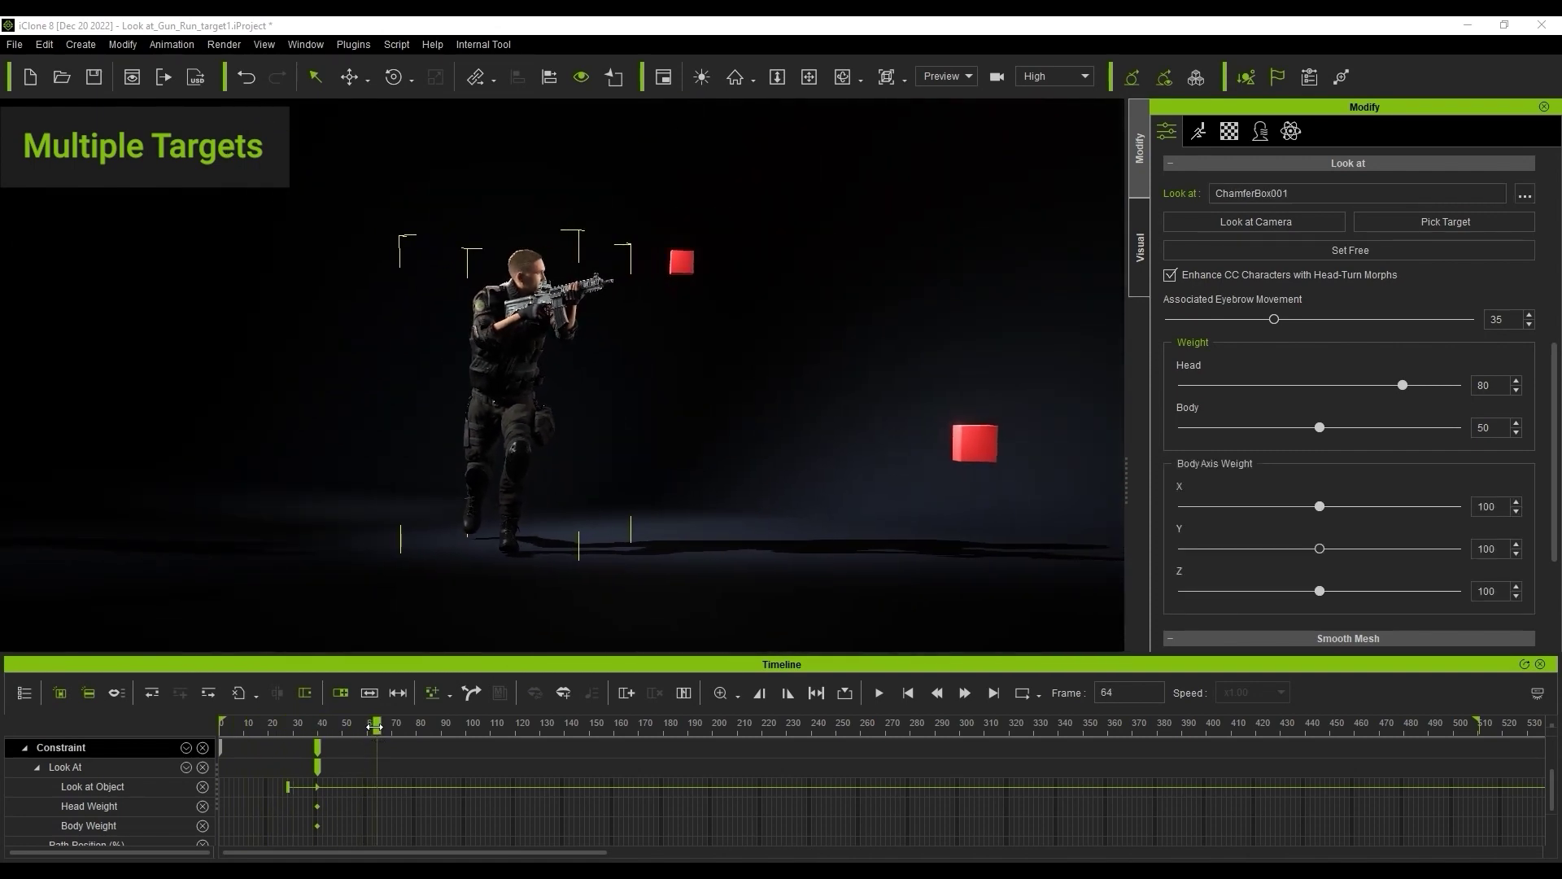
pyautogui.scroll(5, 375, 727)
# Step: At frame 90, aim the soldier at the second red cube with body axis X 10 and Y 160
pyautogui.moveTo(375, 726); pyautogui.dragTo(877, 758)
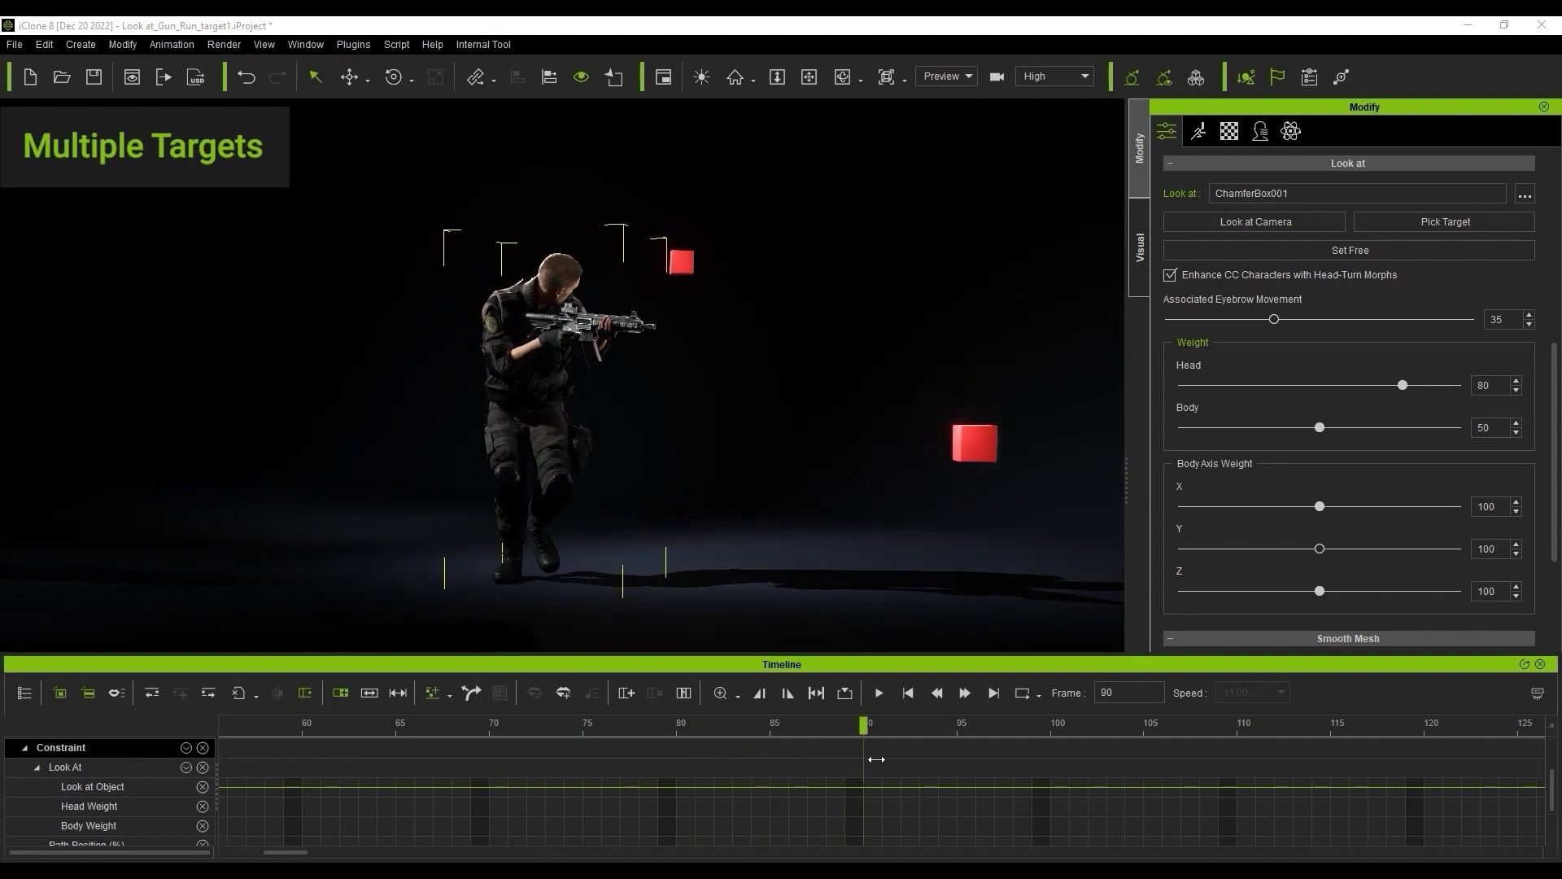
pyautogui.click(977, 432)
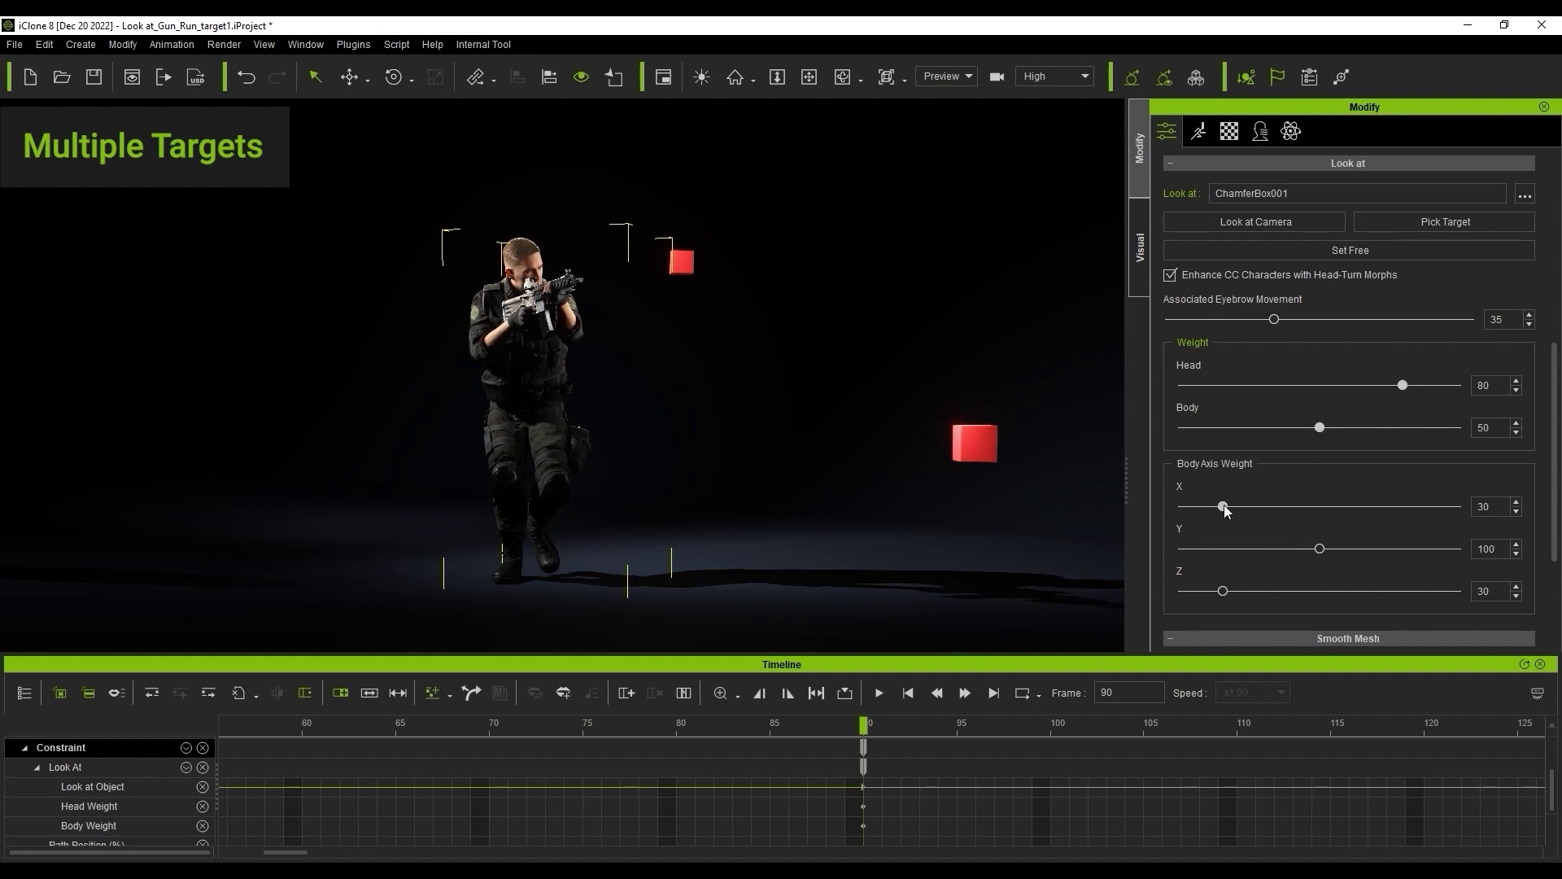
pyautogui.moveTo(1212, 506); pyautogui.dragTo(1199, 510)
pyautogui.moveTo(1321, 550); pyautogui.dragTo(1399, 555)
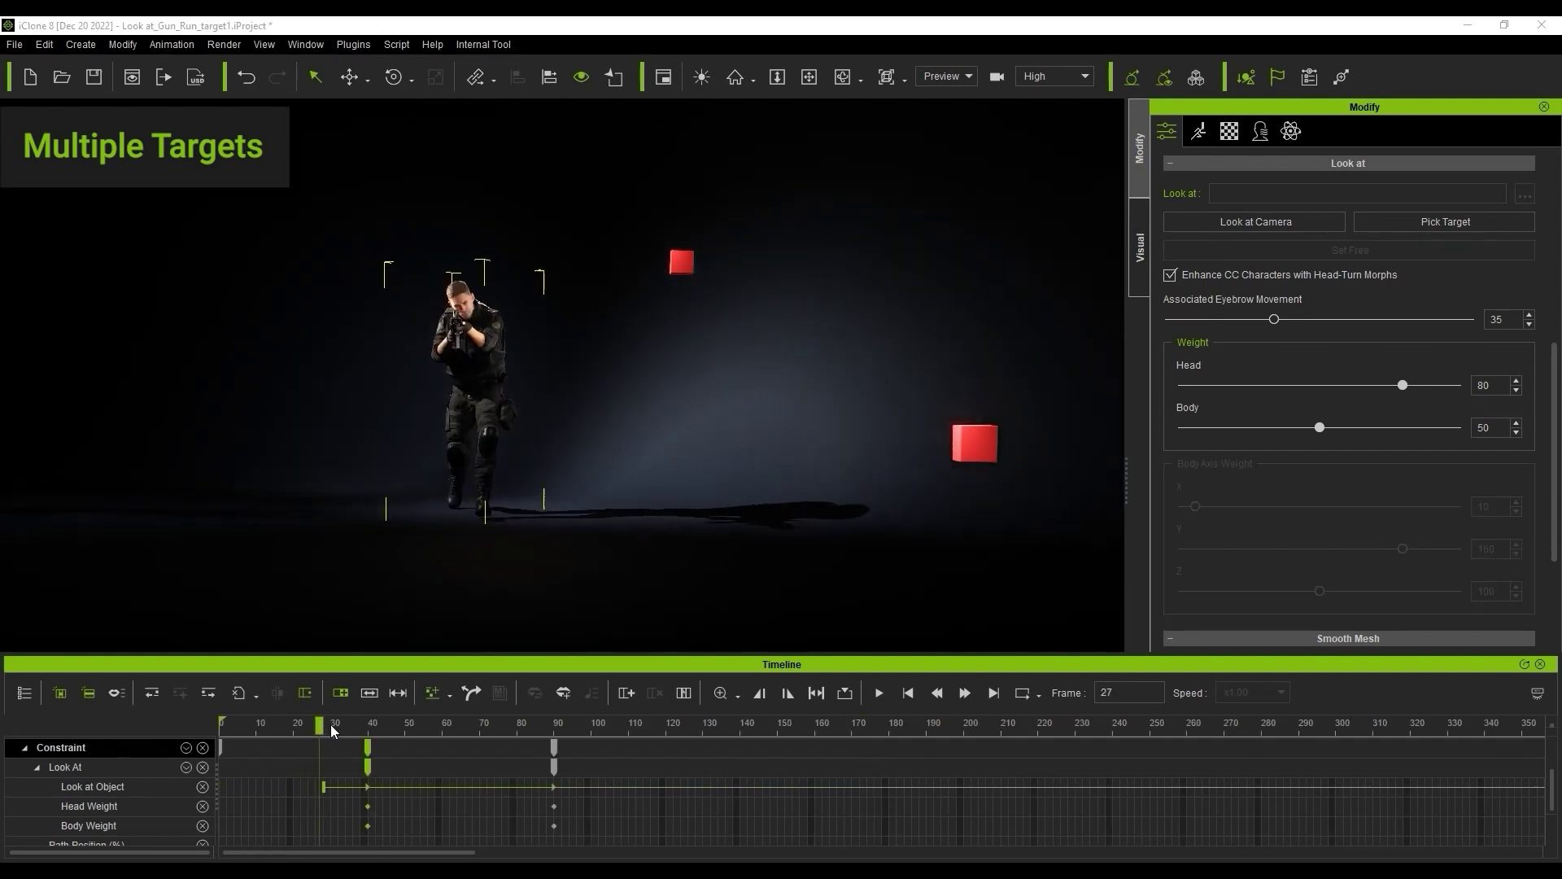
pyautogui.moveTo(358, 738); pyautogui.dragTo(598, 738)
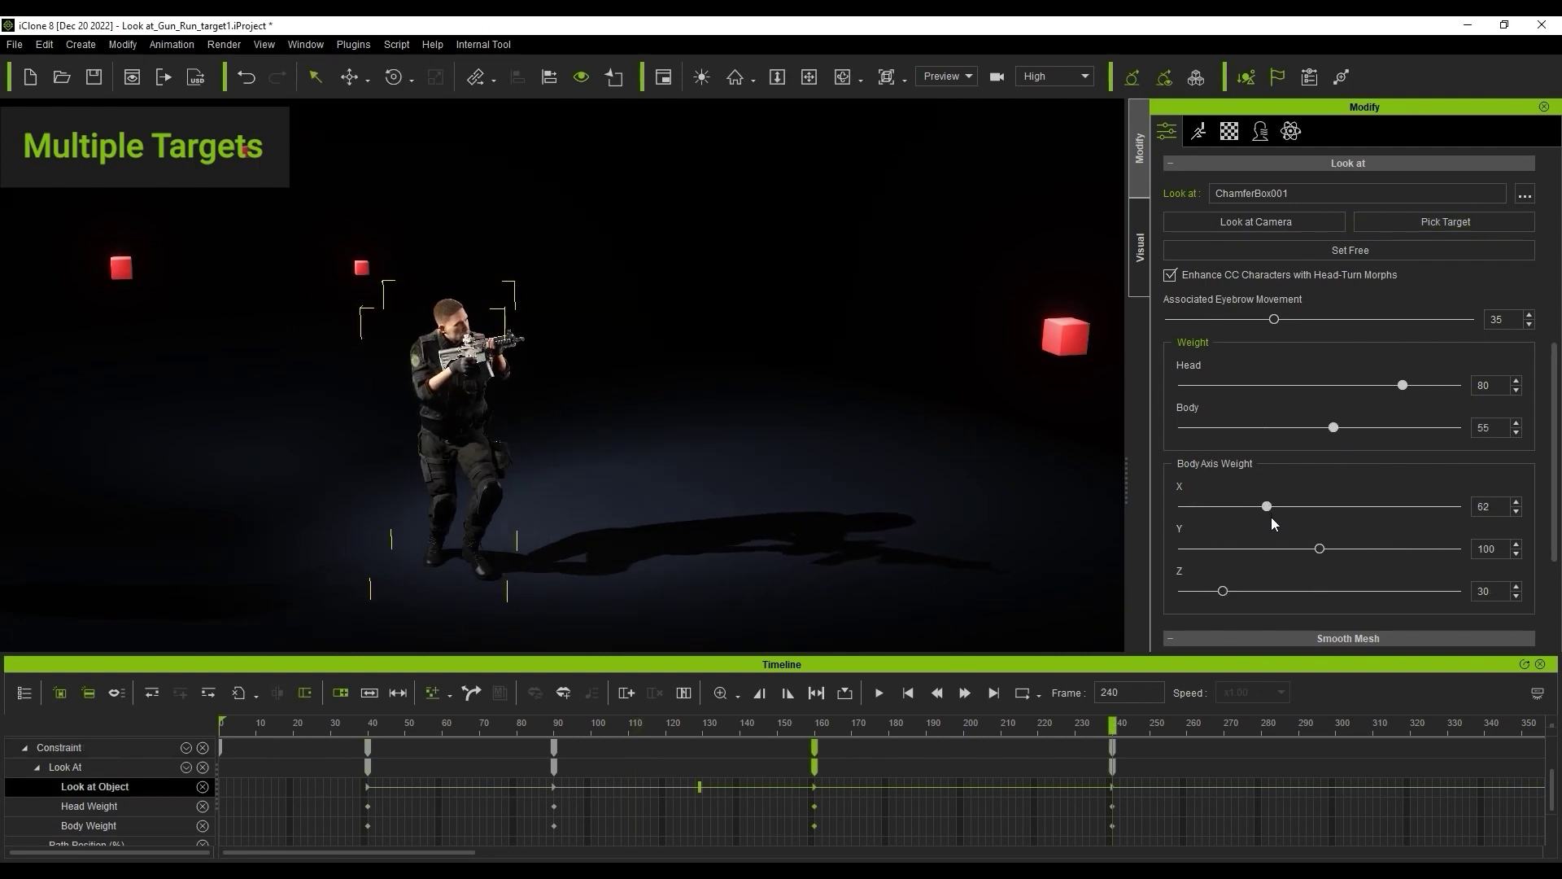
# Step: At frame 240 set body axis Y 161 and Z 41, and move the target switch to about frame 195
pyautogui.moveTo(1320, 548); pyautogui.dragTo(1399, 555)
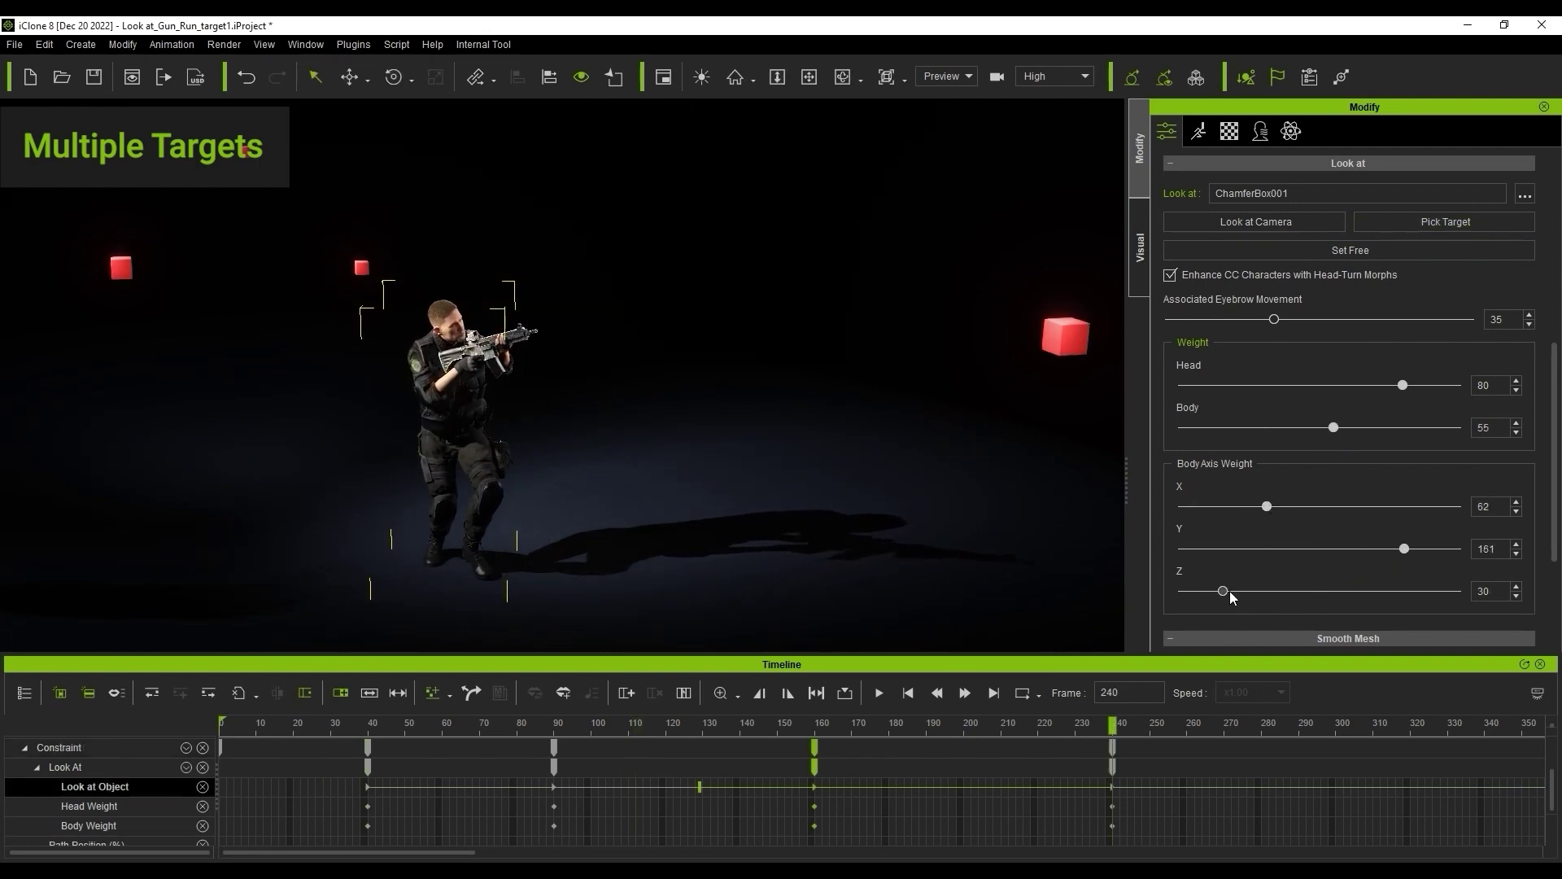
pyautogui.moveTo(812, 726); pyautogui.dragTo(1050, 729)
pyautogui.click(1112, 747)
pyautogui.click(1113, 767)
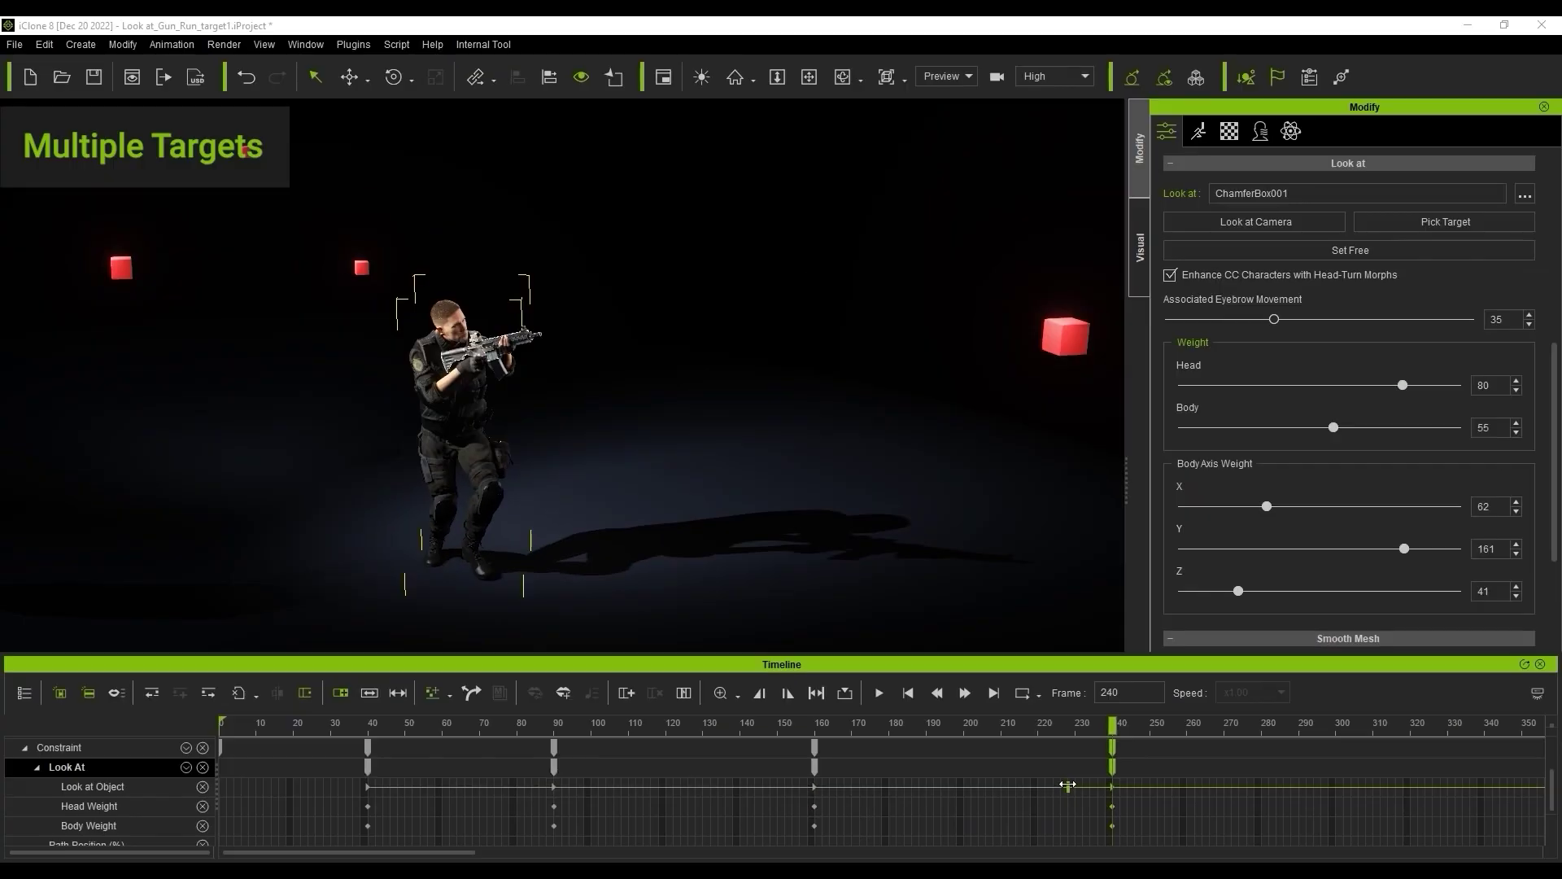
pyautogui.moveTo(972, 710); pyautogui.dragTo(689, 714)
pyautogui.moveTo(241, 570); pyautogui.dragTo(642, 594)
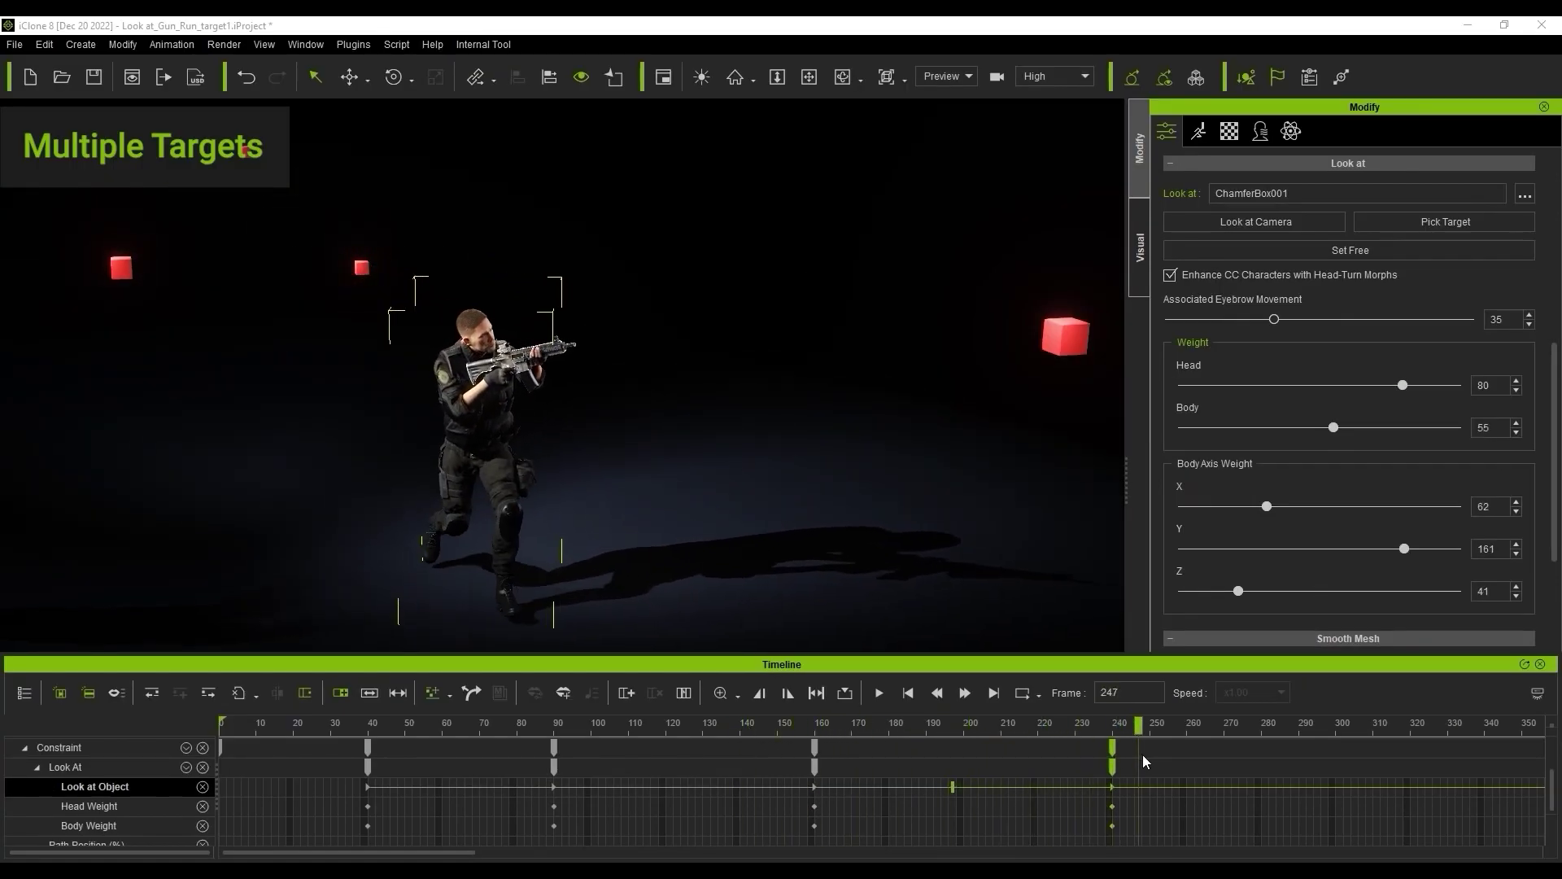